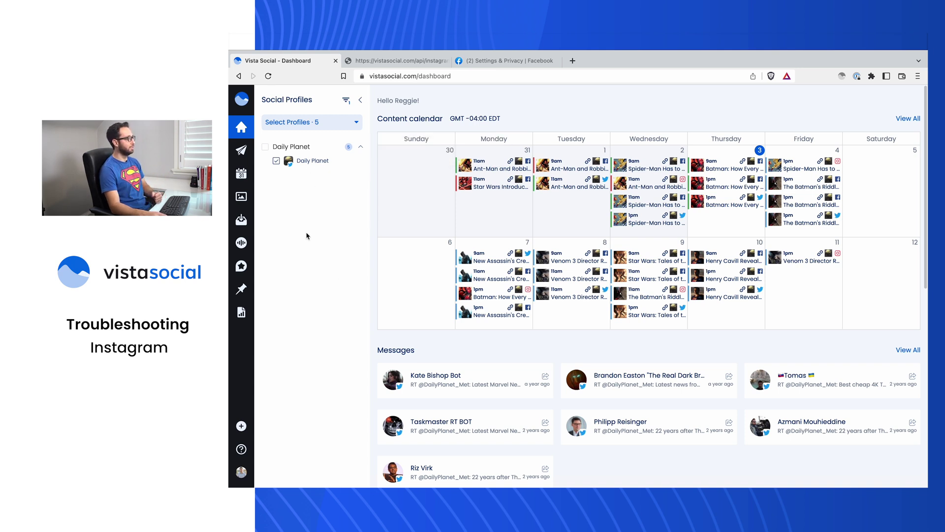
Add a social profile to the Daily Planet group via the Instagram tile and reach the business profile picker.
{"action": "mouse_move", "coordinate": [291, 423]}
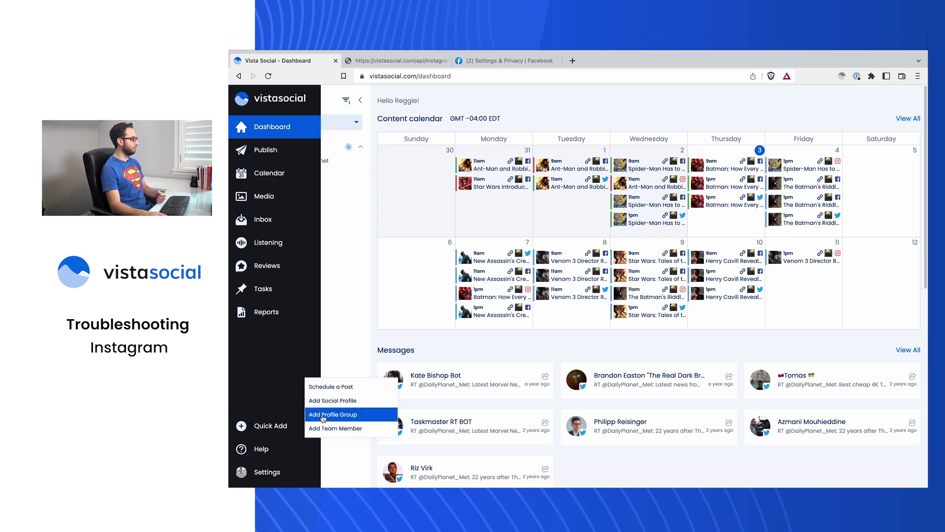
{"action": "left_click", "coordinate": [332, 405]}
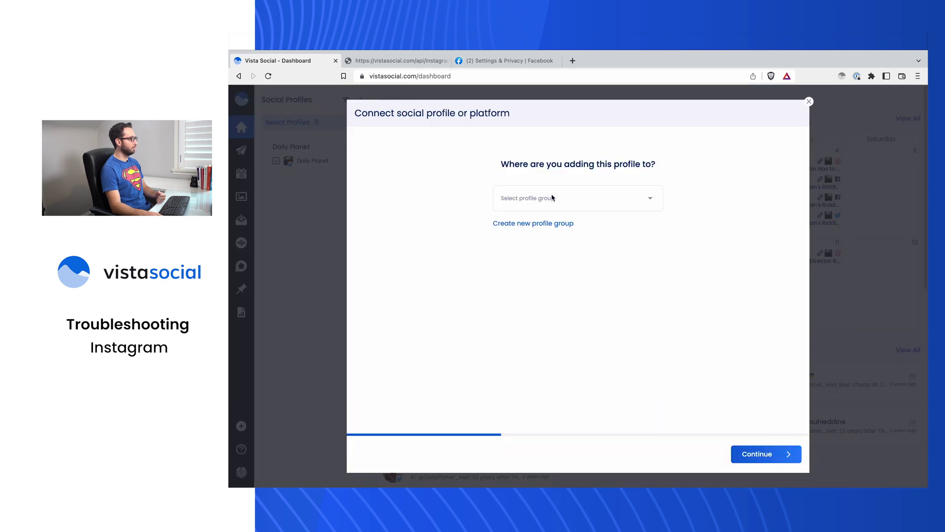
{"action": "left_click", "coordinate": [552, 198]}
{"action": "left_click", "coordinate": [580, 227]}
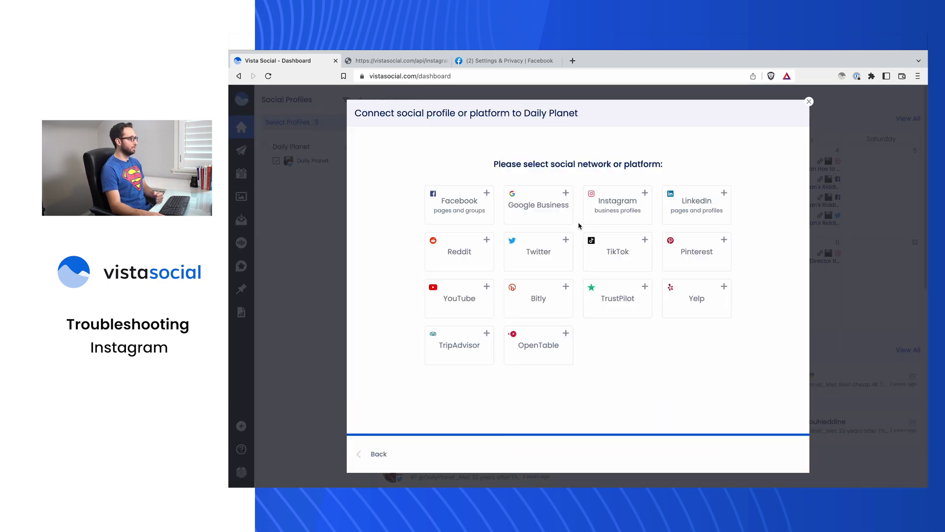
{"action": "left_click", "coordinate": [637, 201]}
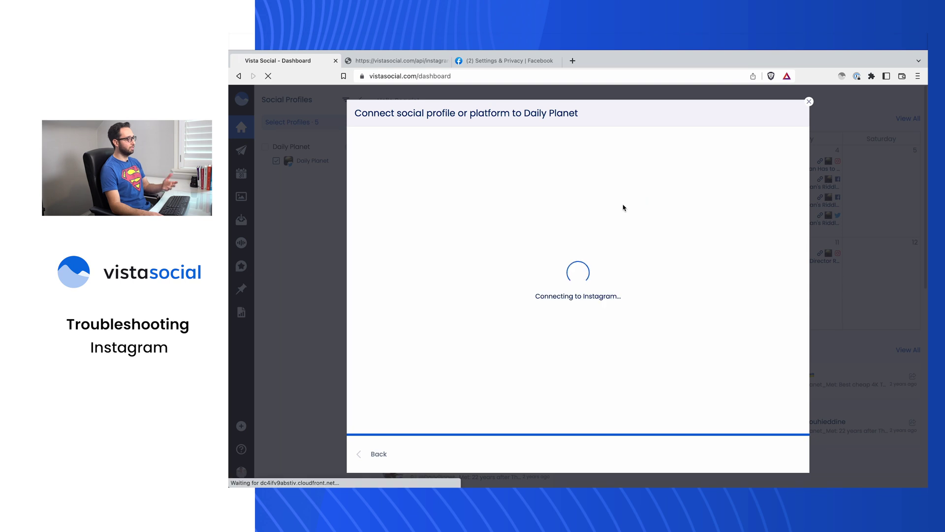
{"action": "left_click", "coordinate": [397, 62]}
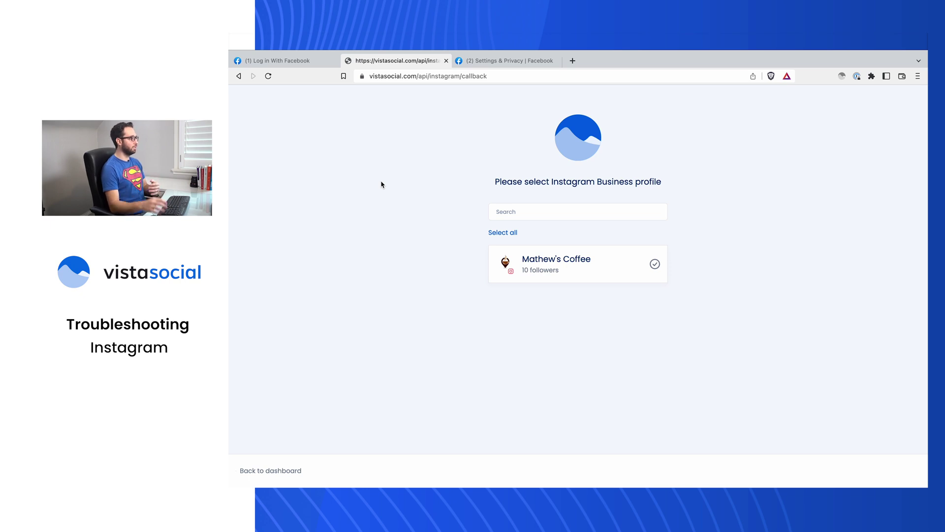
Close the leftover 'Log in With Facebook' tab and go back to the Vista Social dashboard.
{"action": "left_click", "coordinate": [335, 60]}
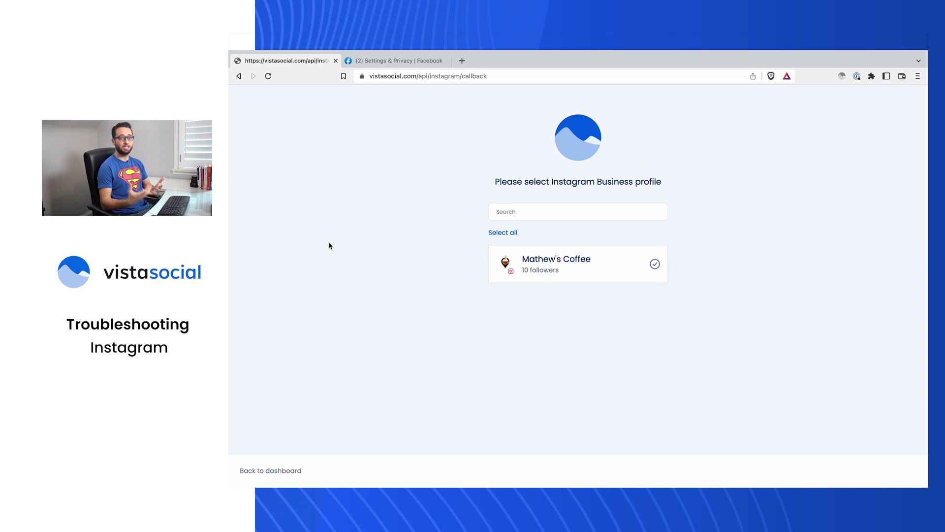
{"action": "left_click", "coordinate": [274, 472]}
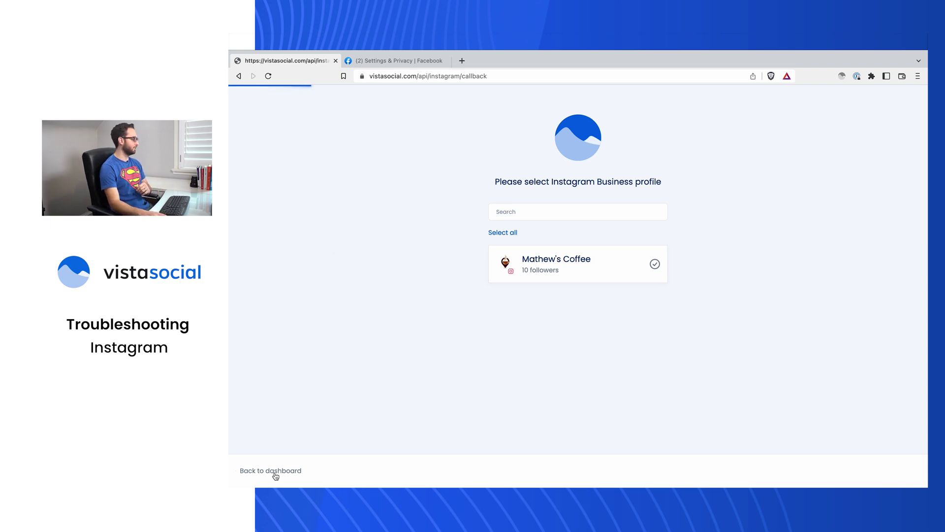
Restart adding an Instagram profile, switching the group from Matthew's Coffee to Daily Planet.
{"action": "left_click", "coordinate": [264, 422]}
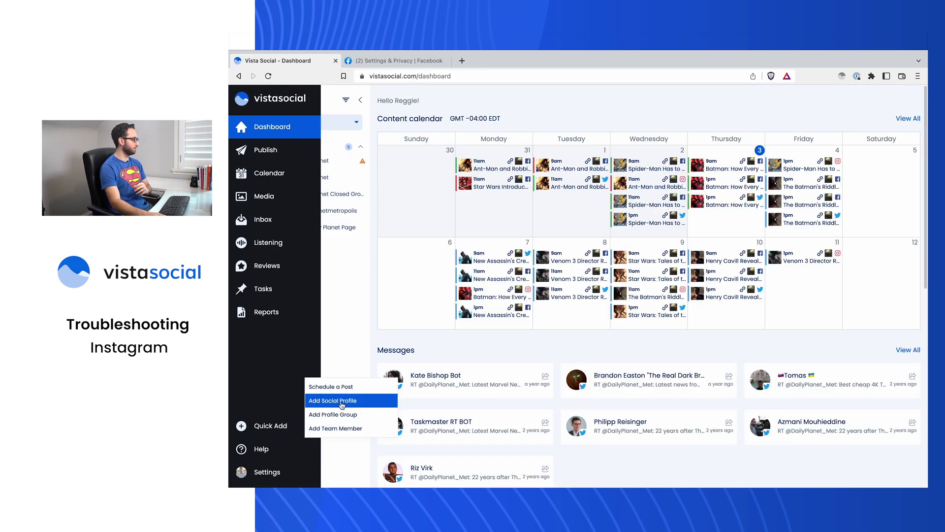
{"action": "left_click", "coordinate": [341, 403]}
{"action": "left_click", "coordinate": [571, 201]}
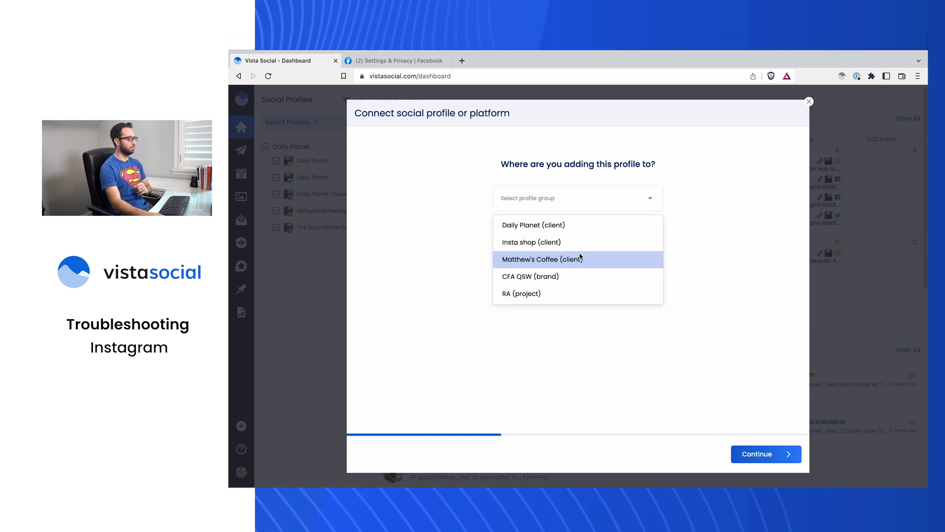
{"action": "left_click", "coordinate": [580, 258]}
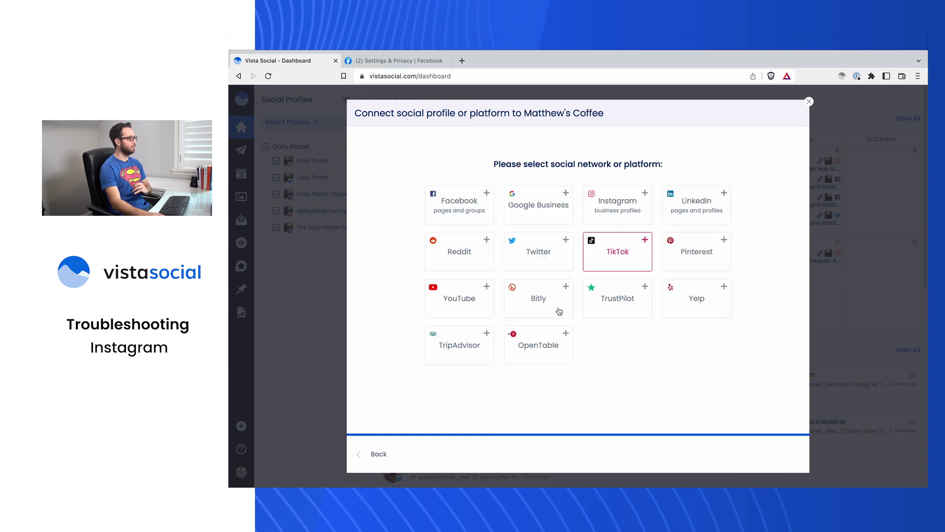
{"action": "left_click", "coordinate": [378, 453]}
{"action": "left_click", "coordinate": [571, 202]}
{"action": "left_click", "coordinate": [550, 222]}
{"action": "left_click", "coordinate": [618, 207]}
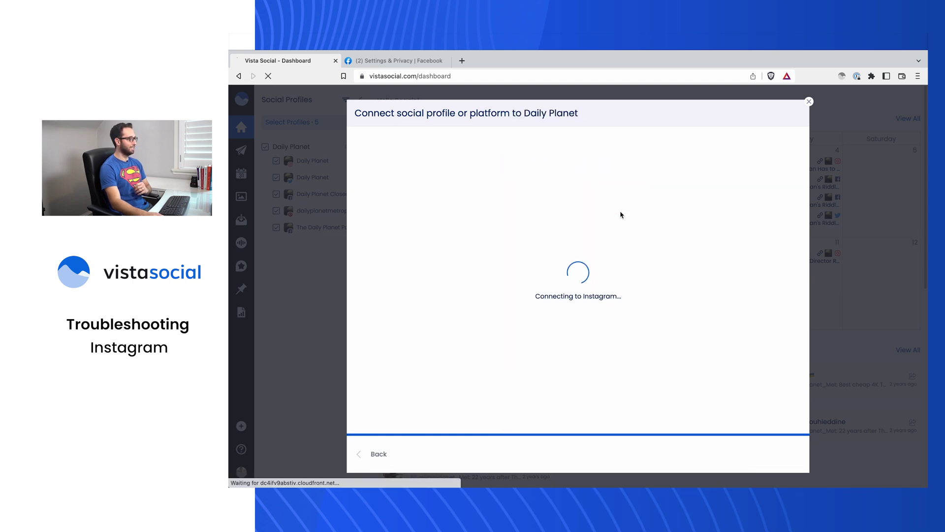
{"action": "left_click", "coordinate": [625, 219]}
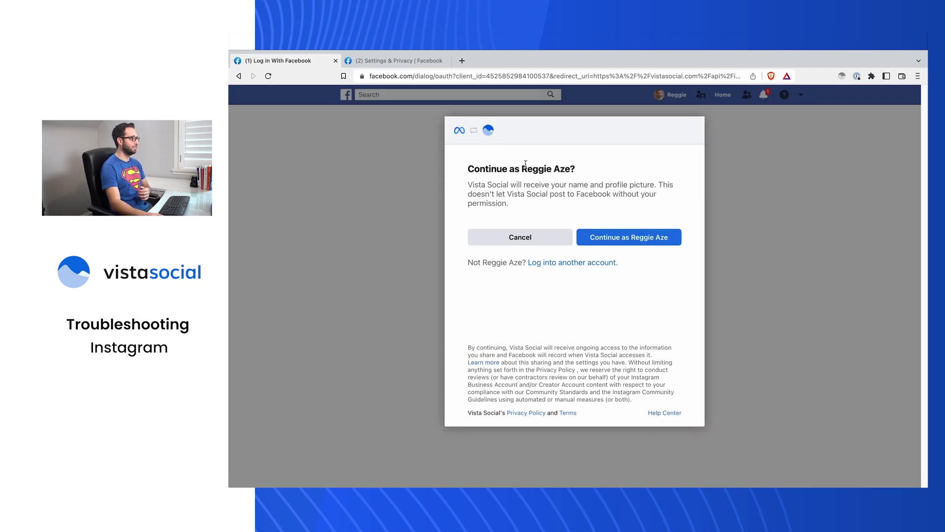
{"action": "left_click_drag", "start_coordinate": [521, 168], "coordinate": [566, 174]}
{"action": "left_click", "coordinate": [566, 173]}
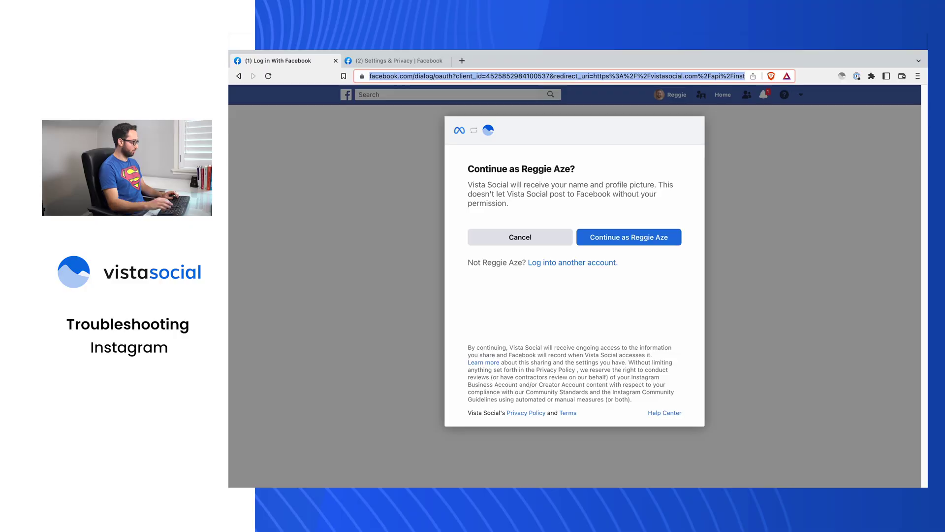
Reload the Vista Social dashboard from the 'vist' address bar suggestion.
{"action": "type", "text": "vistasocial.com"}
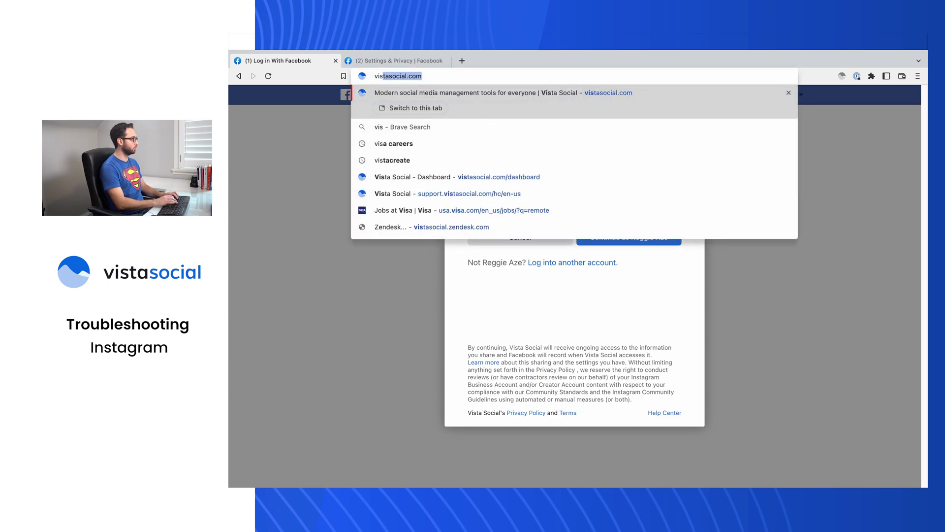
{"action": "key", "text": "Down"}
{"action": "key", "text": "Down"}
{"action": "key", "text": "Up"}
{"action": "key", "text": "Up"}
{"action": "key", "text": "Return"}
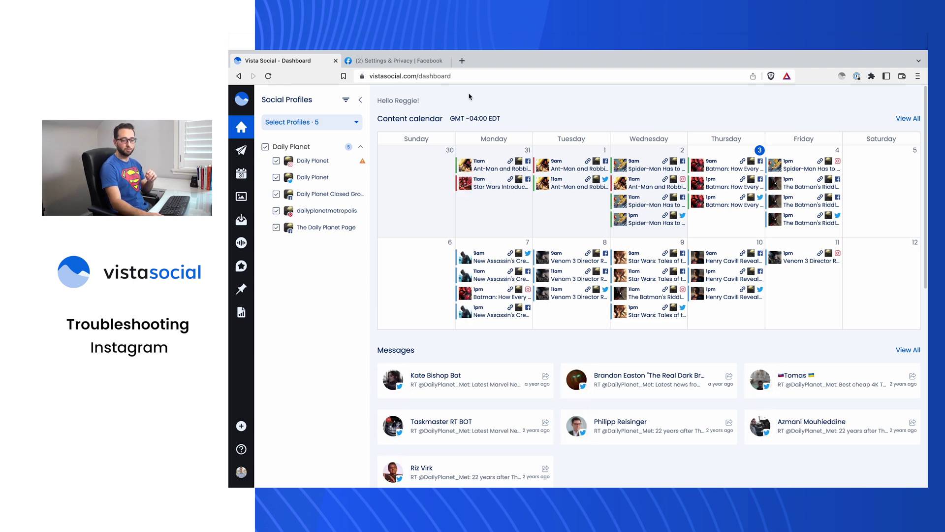
In Facebook, switch to acting as The Daily Planet Page.
{"action": "left_click", "coordinate": [422, 66]}
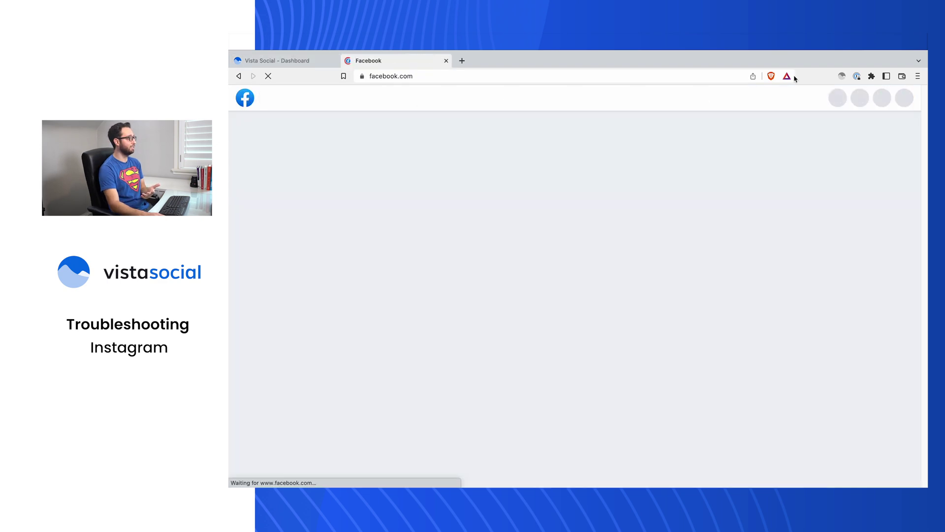
{"action": "left_click", "coordinate": [904, 97]}
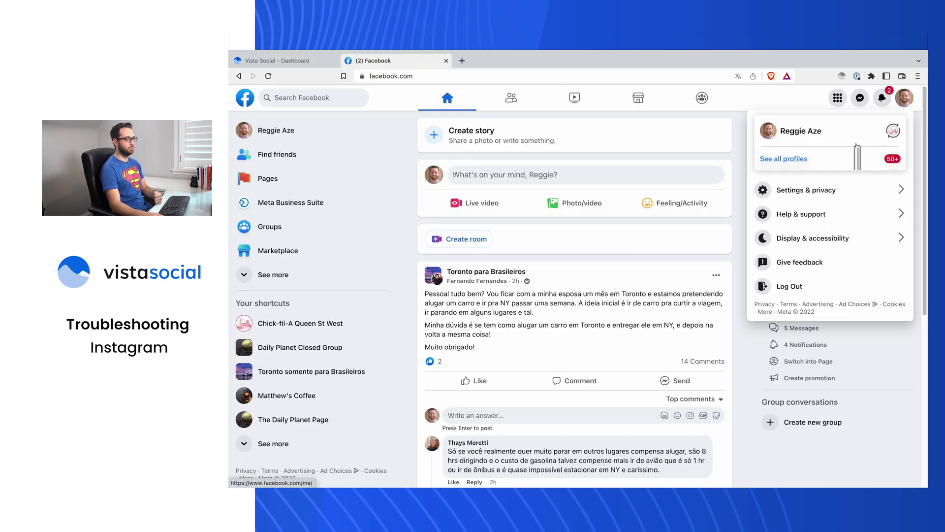
{"action": "left_click", "coordinate": [857, 157]}
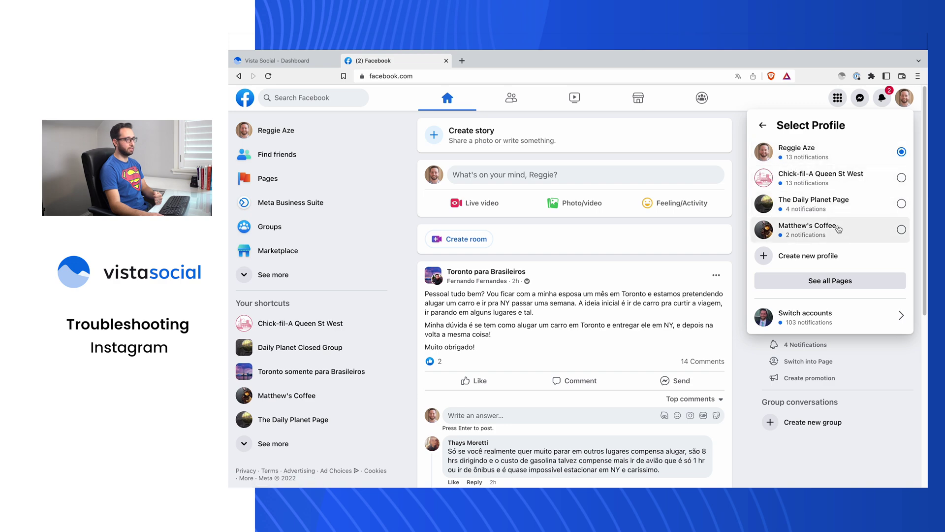
{"action": "left_click", "coordinate": [849, 204]}
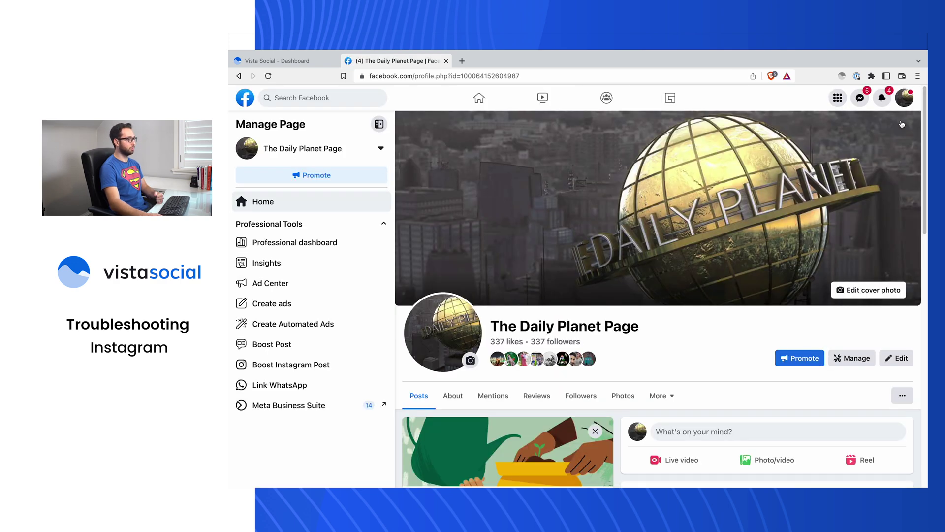
Open the Page's Settings from Settings & privacy.
{"action": "left_click", "coordinate": [904, 97]}
{"action": "left_click", "coordinate": [807, 214]}
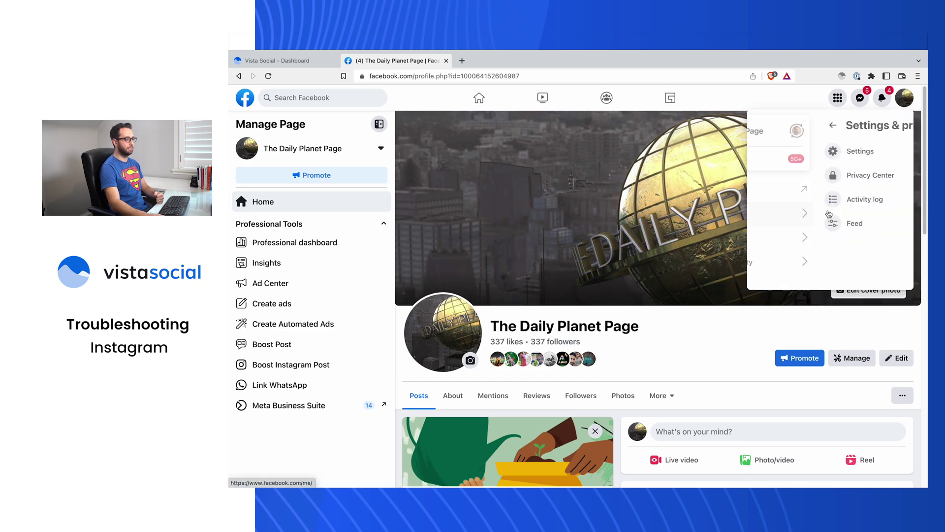
{"action": "left_click", "coordinate": [794, 156]}
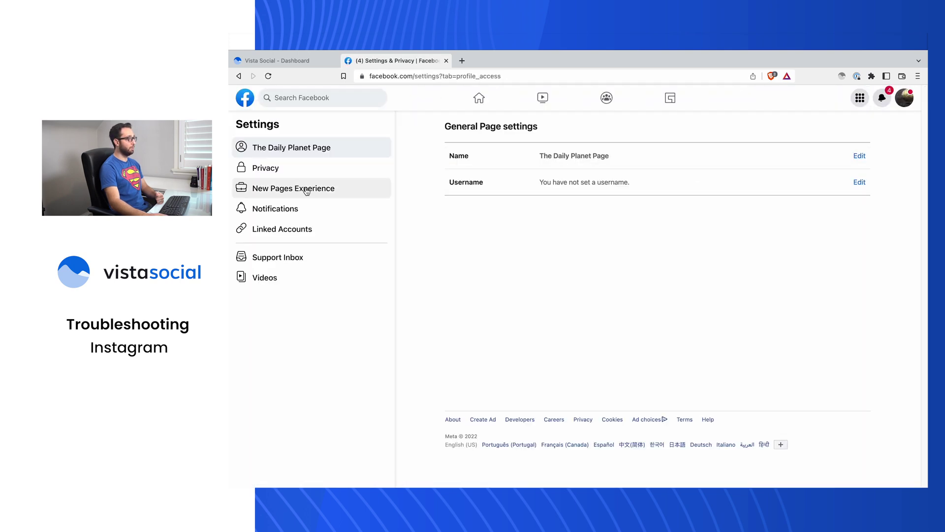
Open Page access settings and preview the Add New Facebook access dialog, closing it without adding anyone.
{"action": "left_click", "coordinate": [306, 188]}
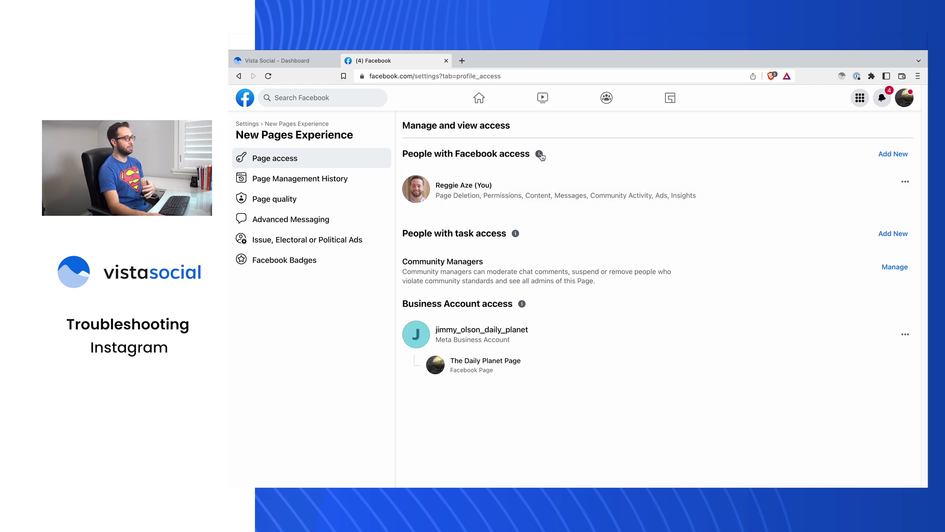
{"action": "left_click", "coordinate": [903, 156]}
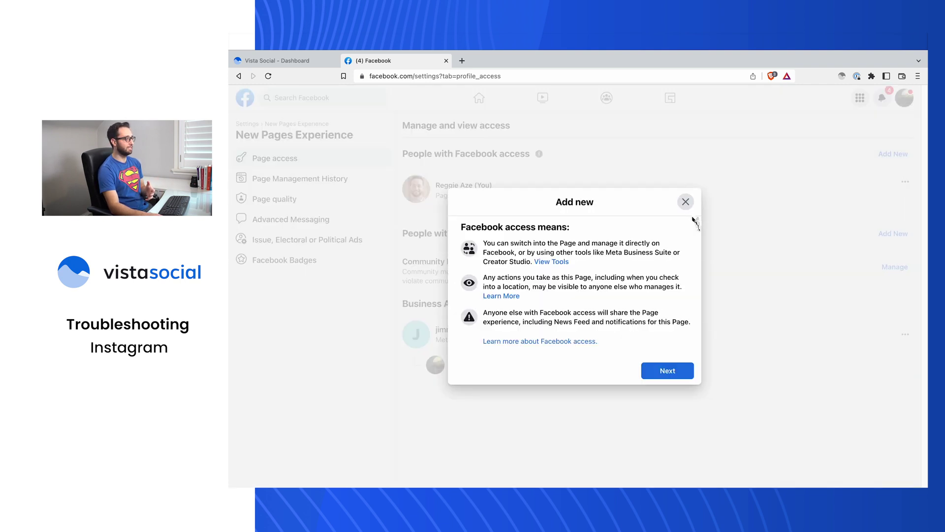
{"action": "left_click", "coordinate": [667, 370]}
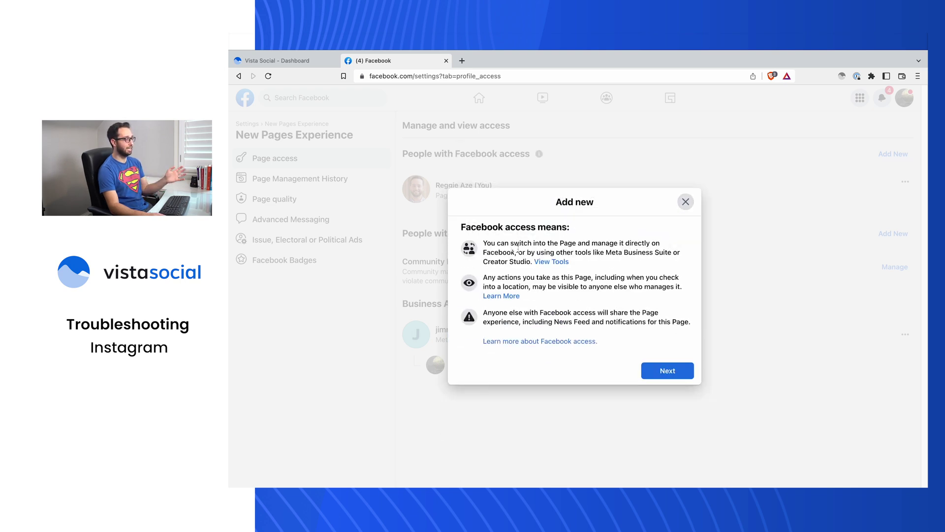
{"action": "mouse_move", "coordinate": [582, 279]}
{"action": "left_mouse_down"}
{"action": "mouse_move", "coordinate": [496, 278]}
{"action": "mouse_move", "coordinate": [584, 281]}
{"action": "left_mouse_up"}
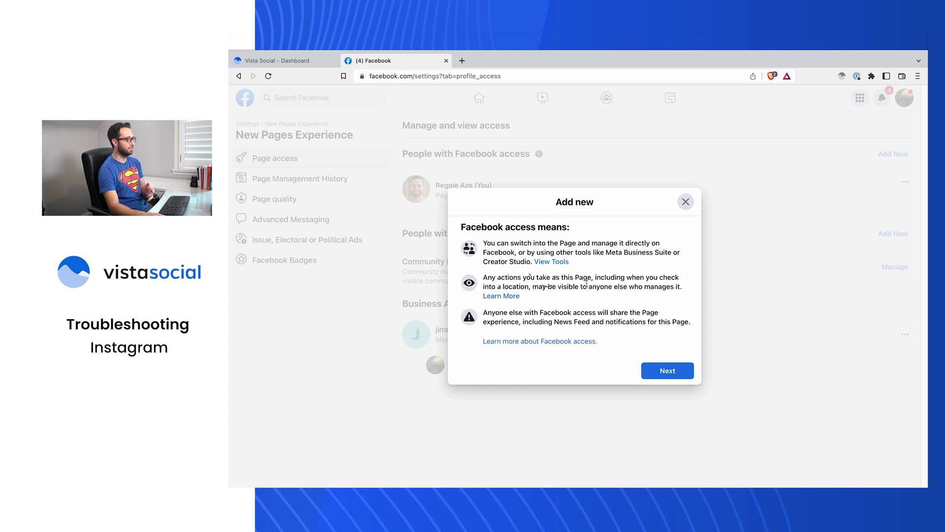
{"action": "left_click", "coordinate": [685, 202]}
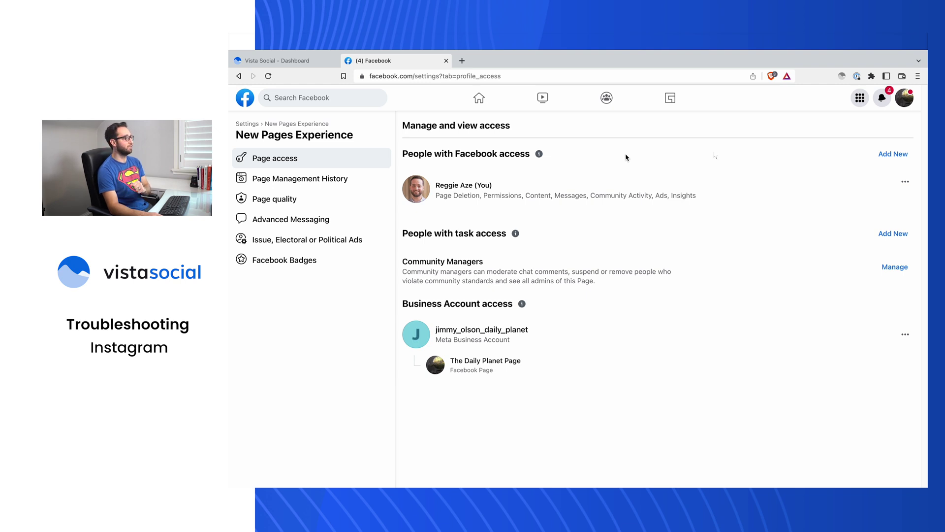
Switch back to the personal profile and open Settings > Security and login > Business Integrations.
{"action": "left_click", "coordinate": [904, 100]}
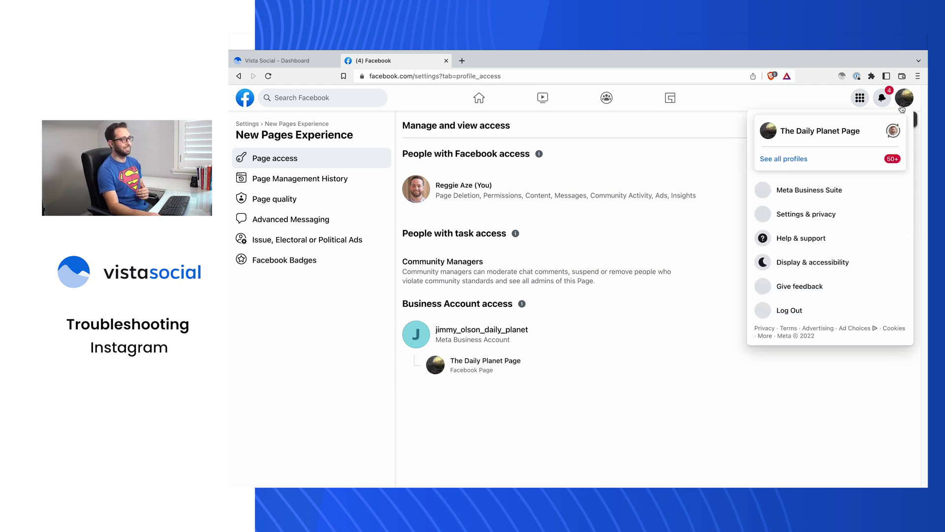
{"action": "left_click", "coordinate": [893, 131]}
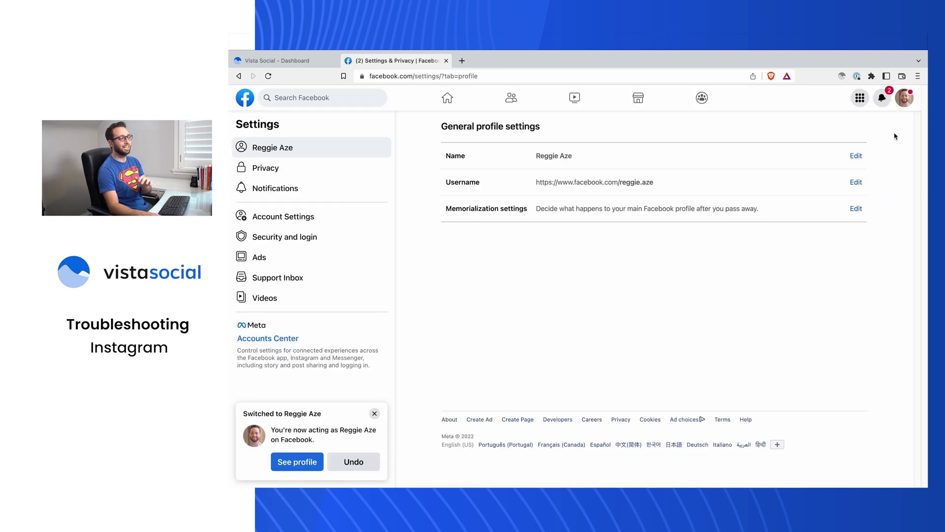
{"action": "left_click", "coordinate": [904, 98]}
{"action": "left_click", "coordinate": [903, 97]}
{"action": "left_click", "coordinate": [904, 97]}
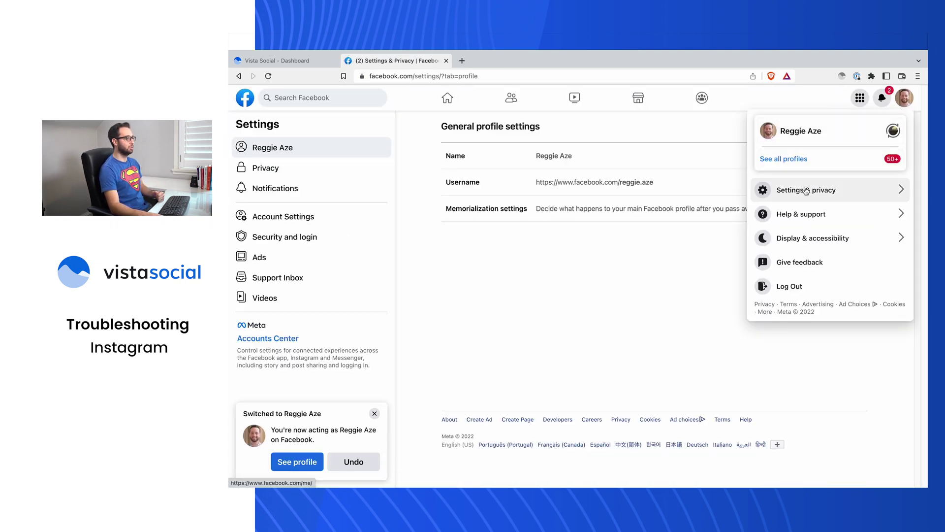
{"action": "left_click", "coordinate": [805, 188]}
{"action": "left_click", "coordinate": [787, 151]}
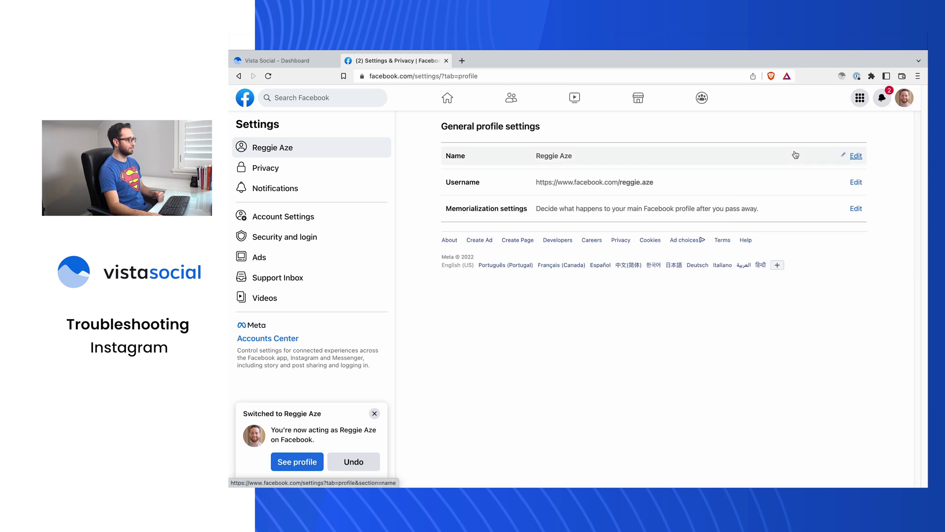
{"action": "left_click", "coordinate": [303, 237]}
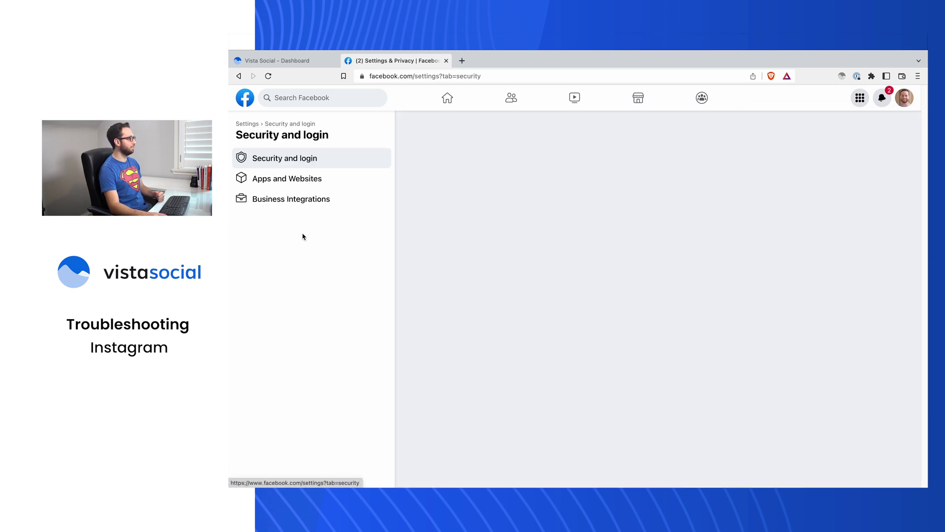
{"action": "left_click", "coordinate": [309, 202]}
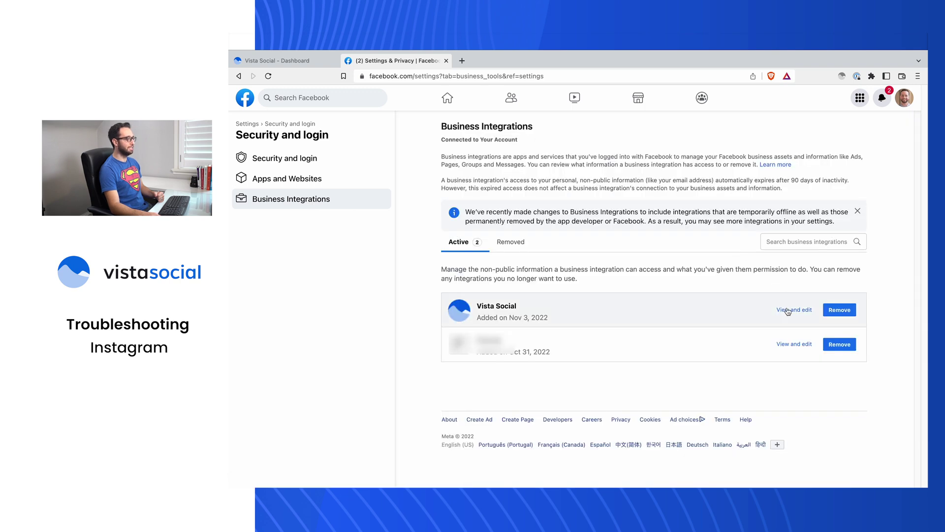
{"action": "left_click", "coordinate": [786, 309]}
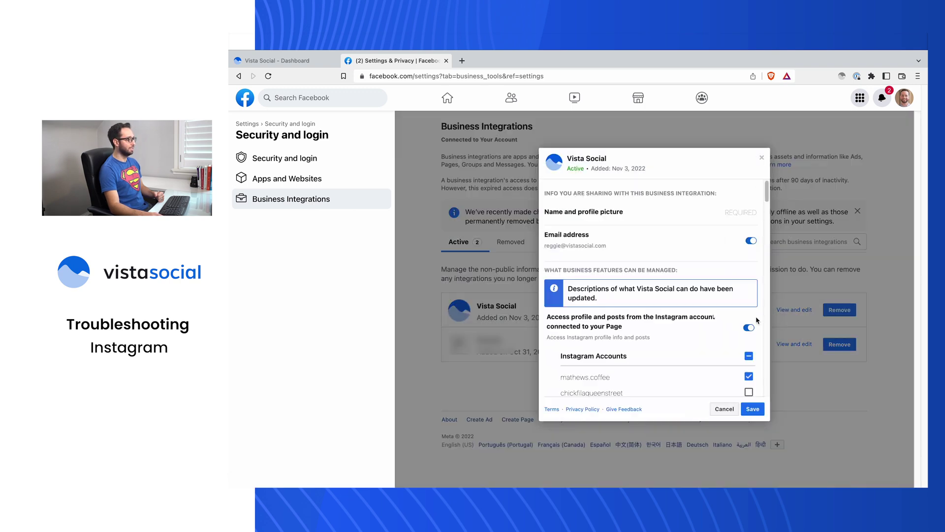
{"action": "scroll", "coordinate": [757, 320], "scroll_direction": "down", "scroll_amount": 5}
{"action": "scroll", "coordinate": [756, 320], "scroll_direction": "down", "scroll_amount": 5}
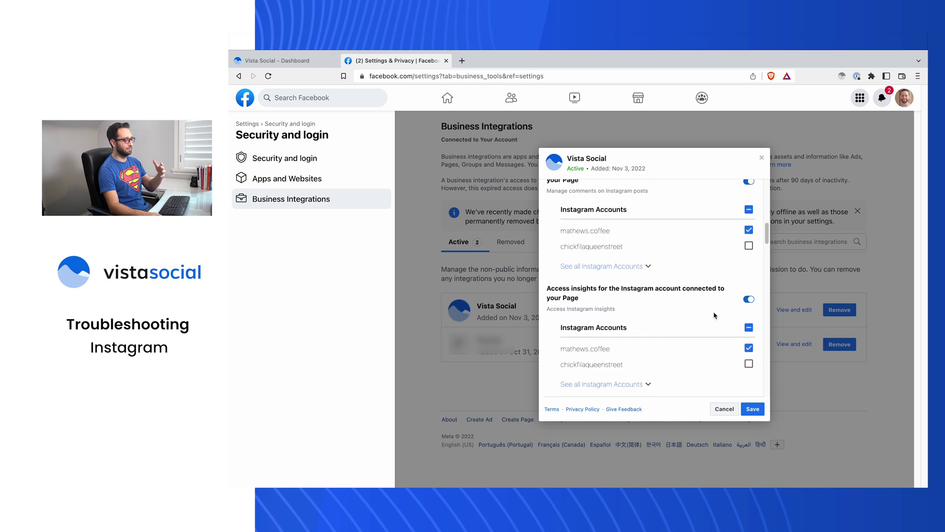
{"action": "scroll", "coordinate": [714, 316], "scroll_direction": "down", "scroll_amount": 5}
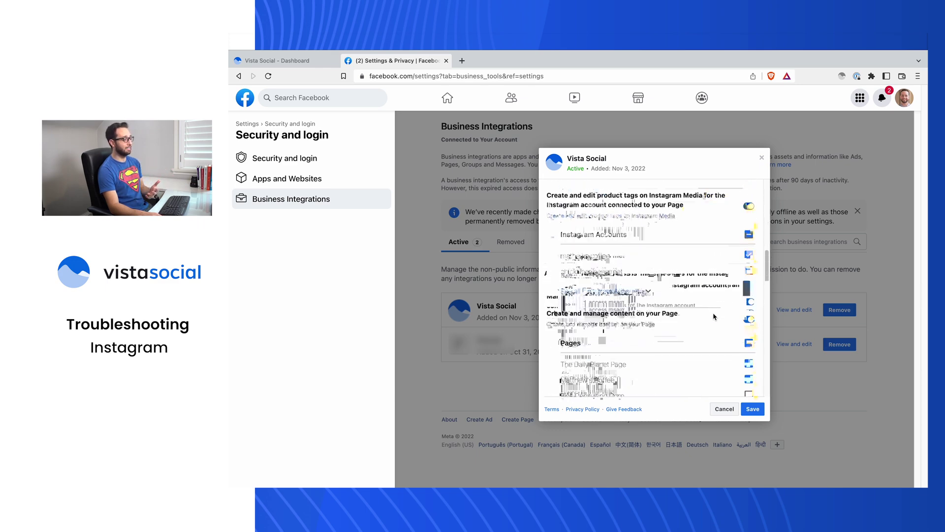
{"action": "scroll", "coordinate": [714, 316], "scroll_direction": "down", "scroll_amount": 4}
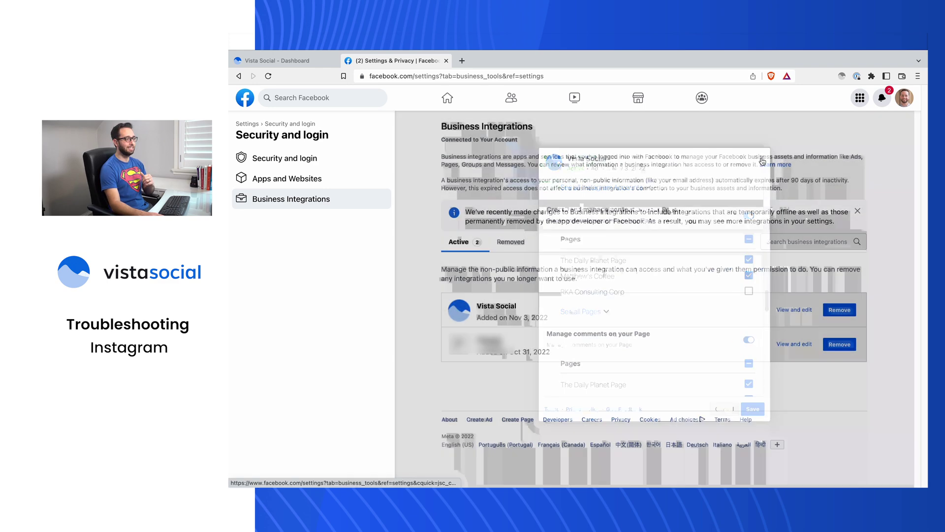
{"action": "left_click", "coordinate": [761, 160]}
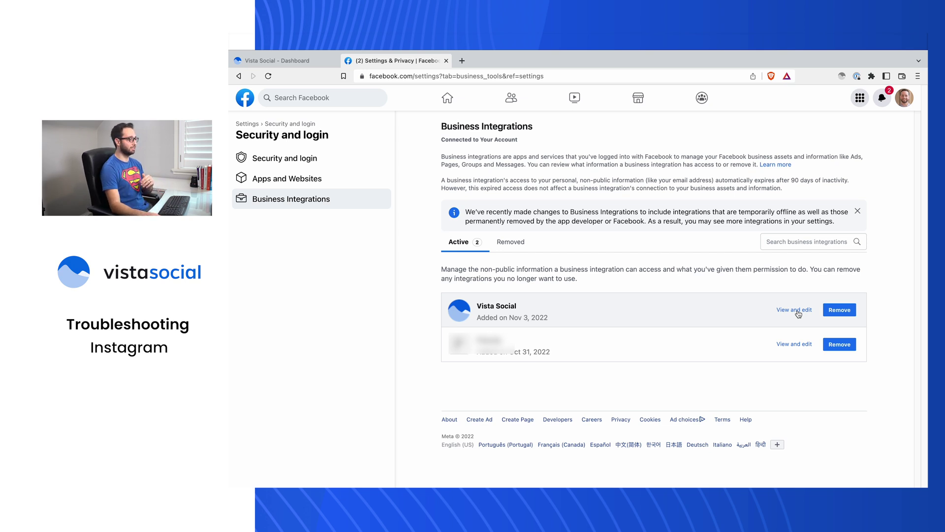
Remove the Vista Social integration with Send notification unchecked, then dismiss the confirmation.
{"action": "left_click", "coordinate": [838, 310]}
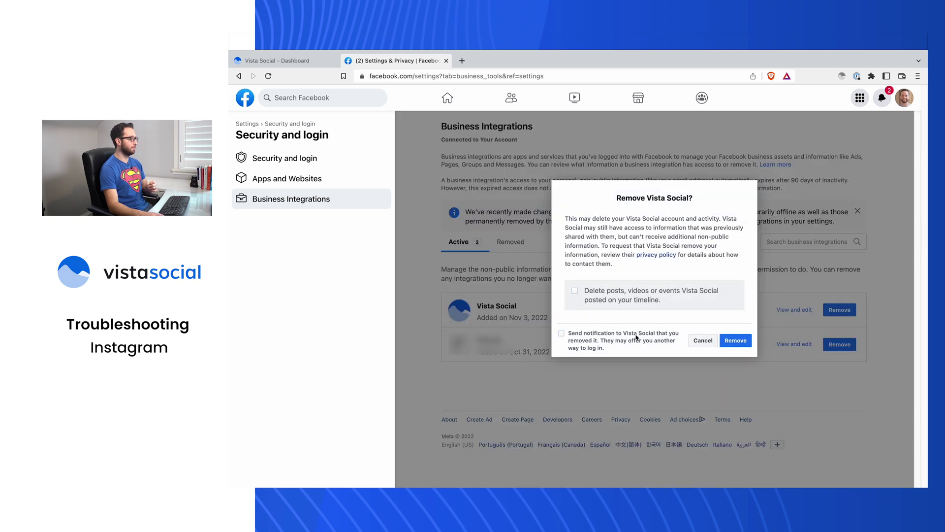
{"action": "left_click", "coordinate": [634, 336]}
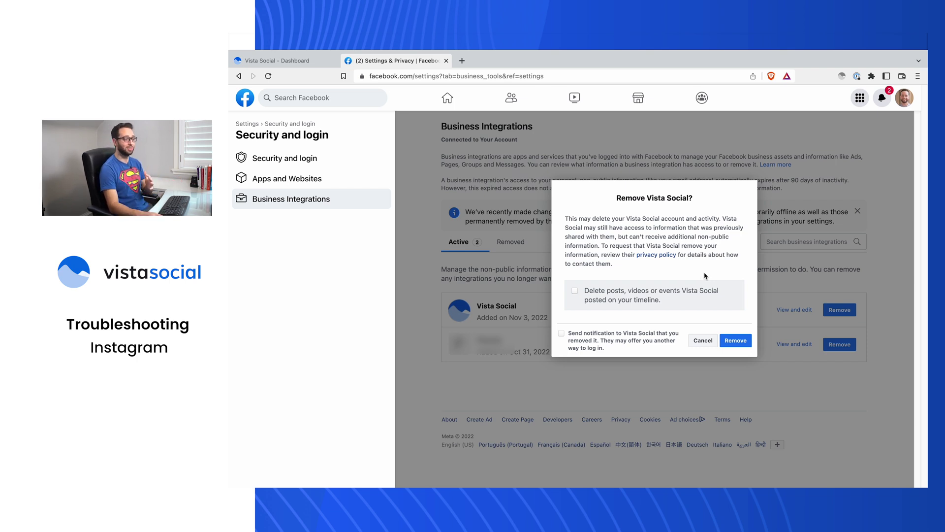
{"action": "left_click", "coordinate": [733, 340]}
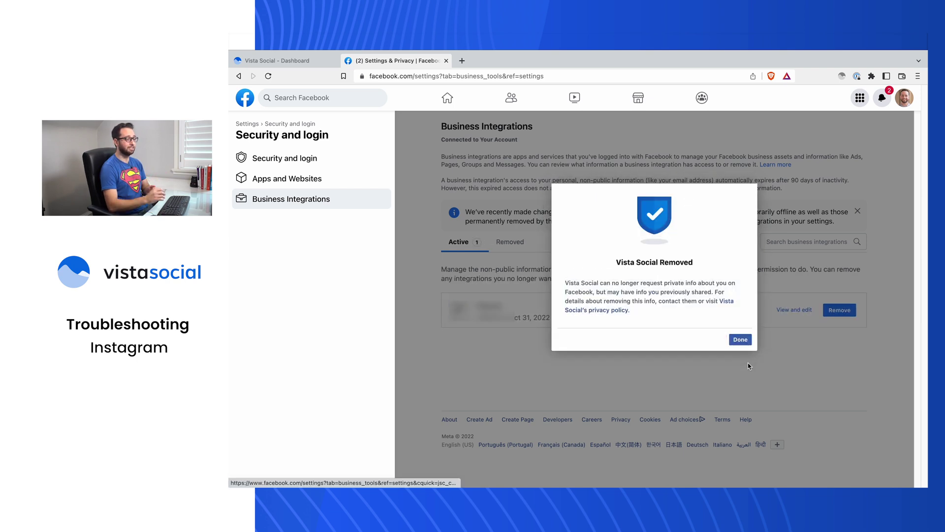
{"action": "left_click", "coordinate": [740, 339]}
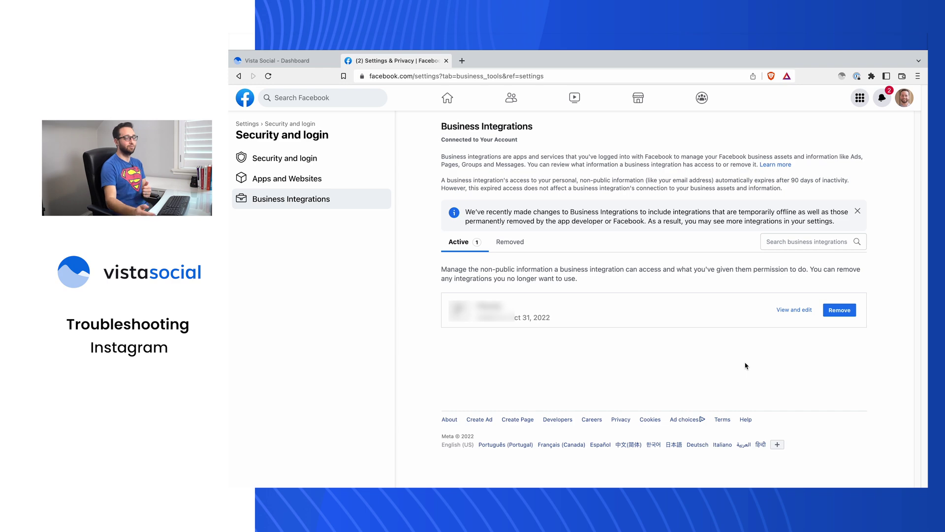
Return to the Vista Social tab and begin adding a social profile to the Daily Planet group.
{"action": "left_click", "coordinate": [318, 72]}
{"action": "mouse_move", "coordinate": [246, 430]}
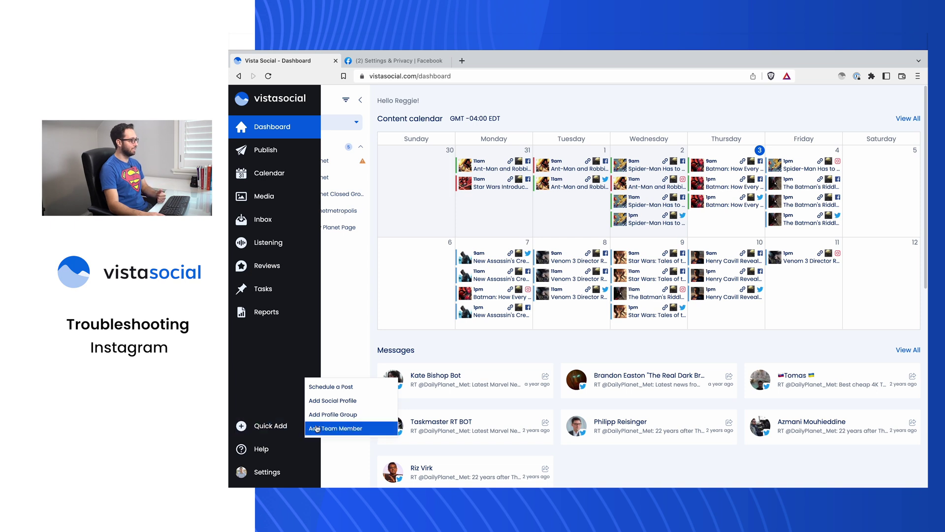
{"action": "left_click", "coordinate": [353, 409]}
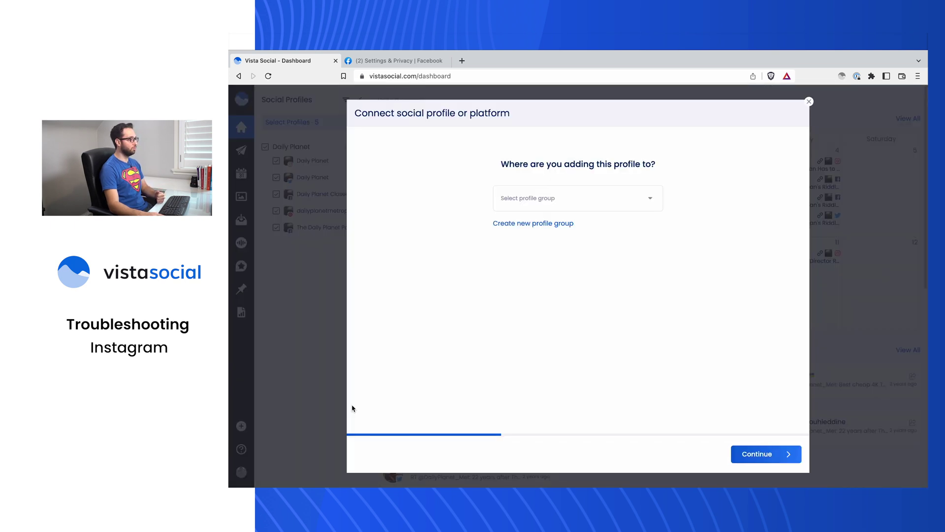
{"action": "left_click", "coordinate": [579, 198]}
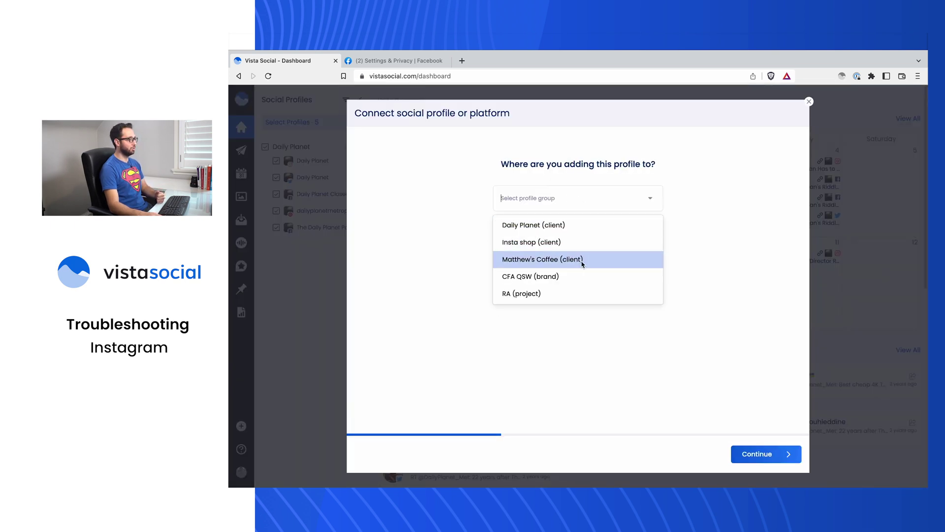
{"action": "left_click", "coordinate": [582, 233]}
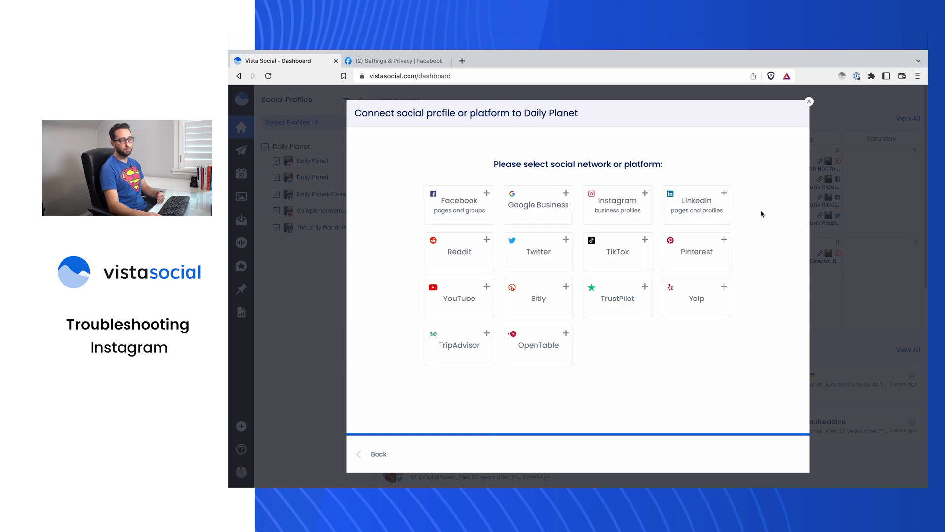
Connect Instagram as the signed-in account, selecting all Instagram accounts, groups and pages.
{"action": "left_click", "coordinate": [621, 206]}
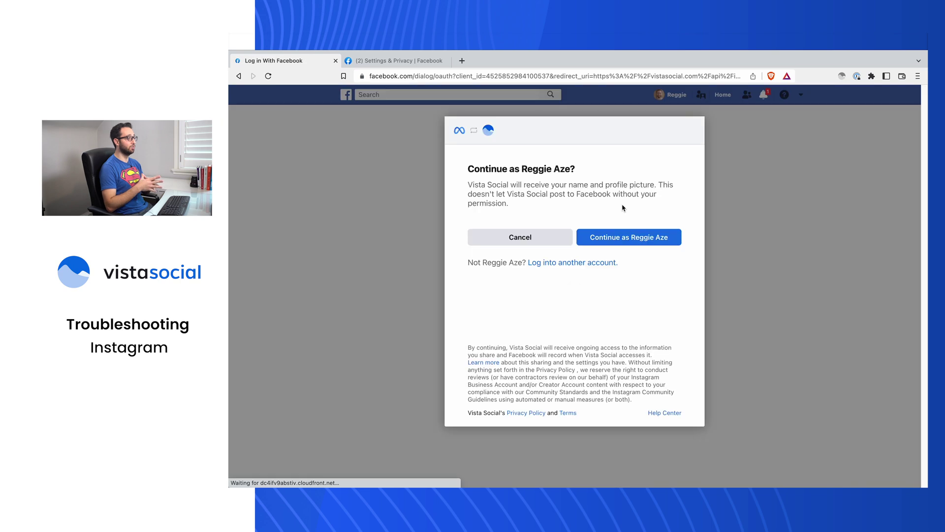
{"action": "left_click", "coordinate": [633, 237]}
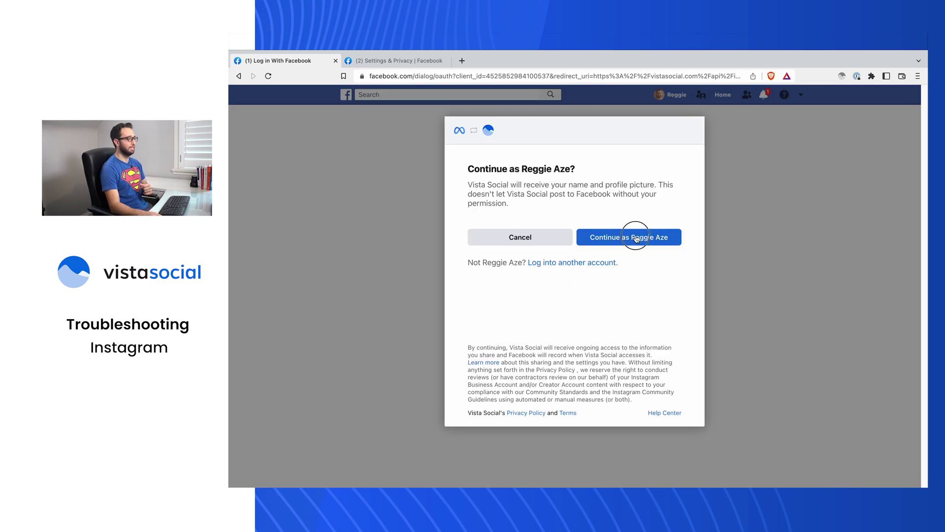
{"action": "left_click", "coordinate": [671, 239]}
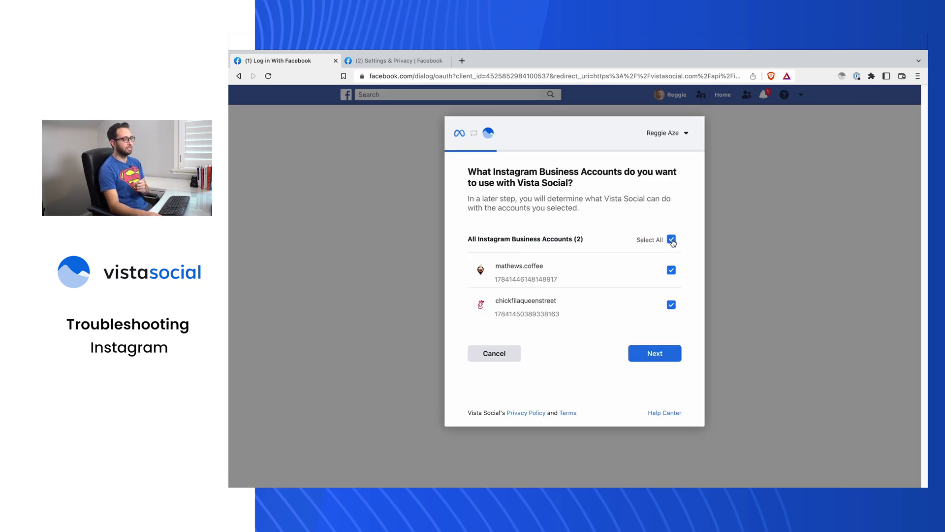
{"action": "left_click", "coordinate": [654, 353]}
{"action": "left_click", "coordinate": [664, 239]}
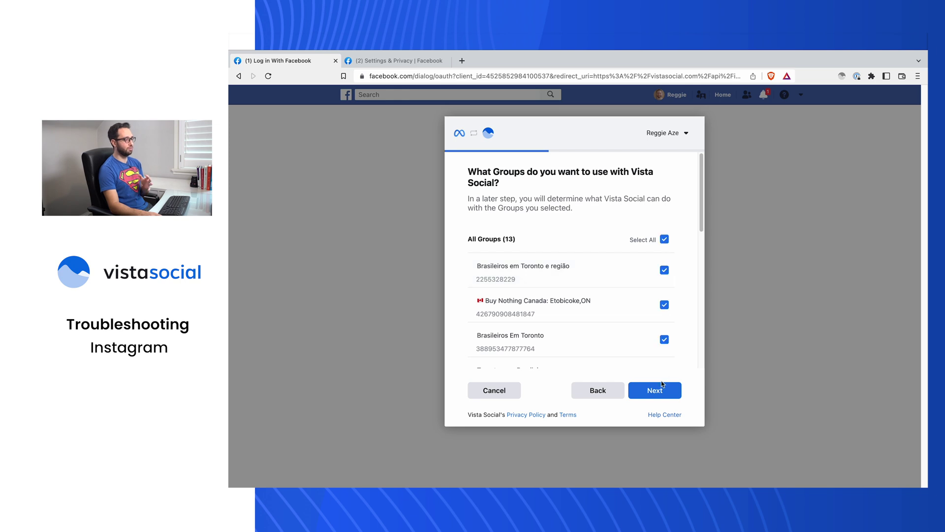
{"action": "left_click", "coordinate": [663, 385]}
{"action": "left_click", "coordinate": [664, 240]}
{"action": "left_click", "coordinate": [663, 385]}
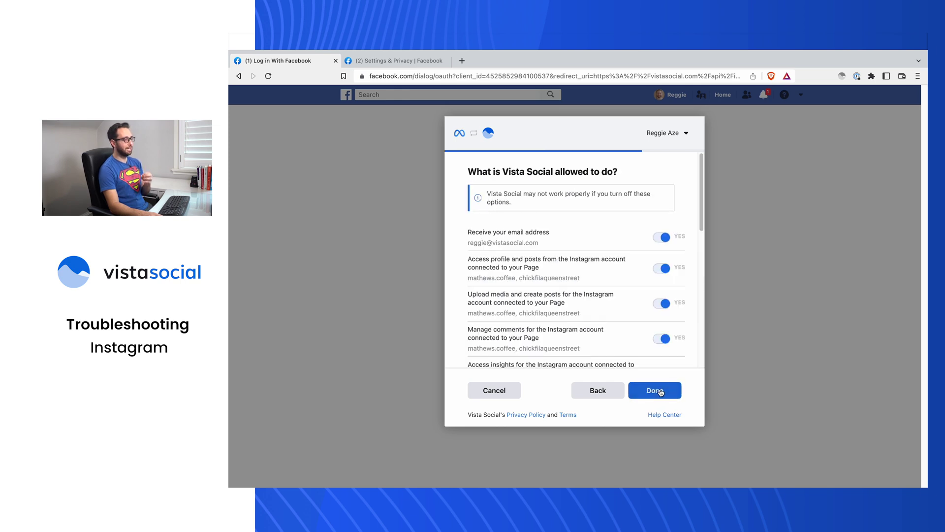
Review and accept the requested permissions, then acknowledge the successful Facebook link.
{"action": "scroll", "coordinate": [627, 320], "scroll_direction": "down", "scroll_amount": 2}
{"action": "scroll", "coordinate": [627, 320], "scroll_direction": "down", "scroll_amount": 6}
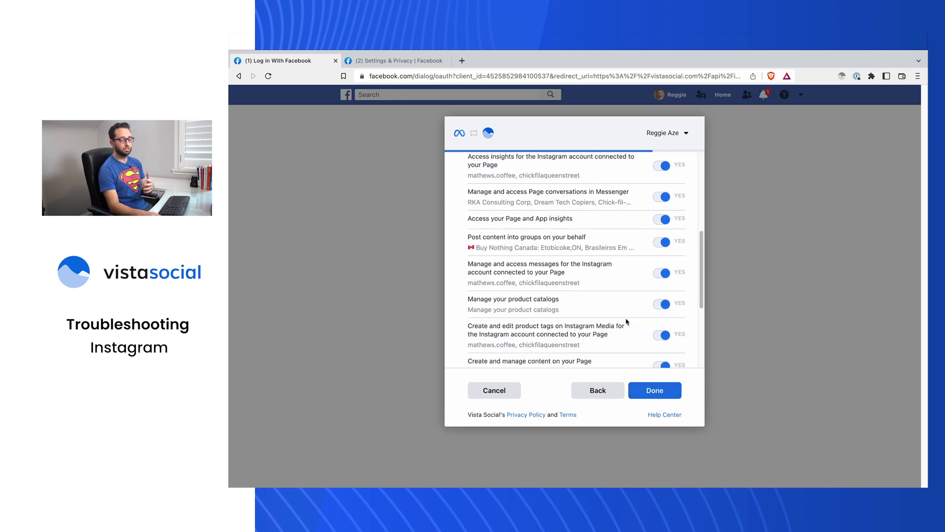
{"action": "scroll", "coordinate": [627, 320], "scroll_direction": "down", "scroll_amount": 3}
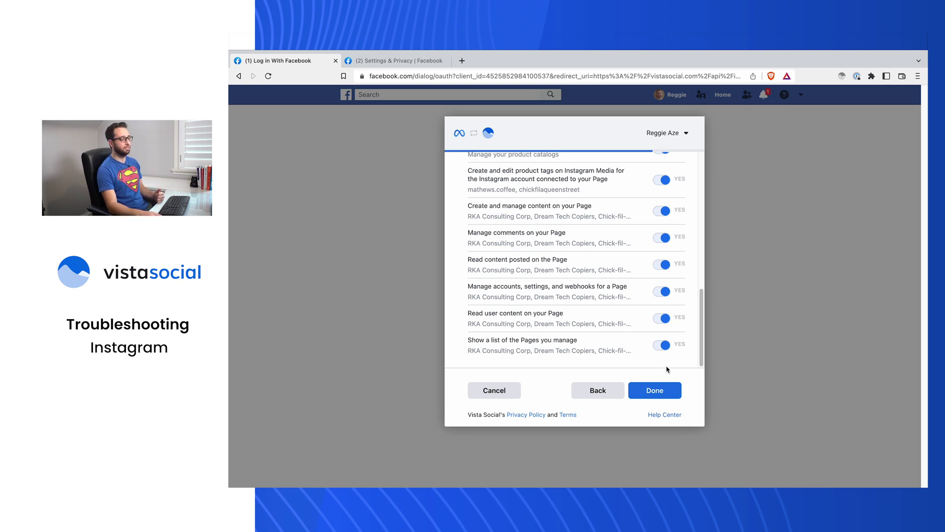
{"action": "left_click", "coordinate": [658, 390]}
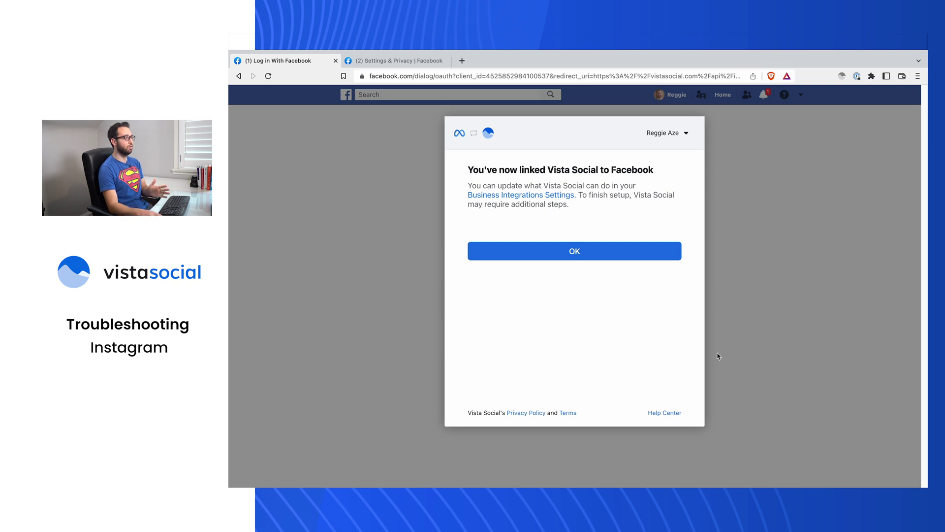
{"action": "left_click", "coordinate": [587, 254]}
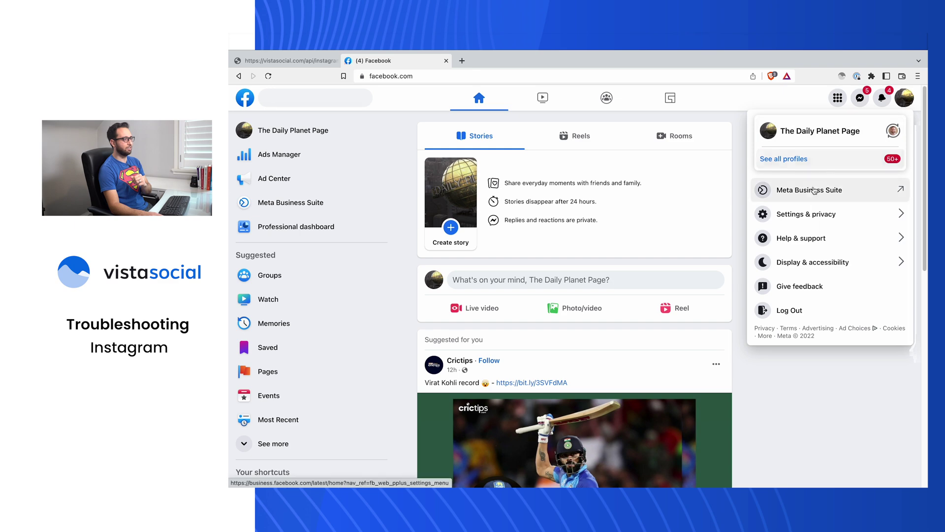
Open the Daily Planet Page's Settings and go to its Linked Accounts section.
{"action": "left_click", "coordinate": [809, 213]}
{"action": "left_click", "coordinate": [797, 152]}
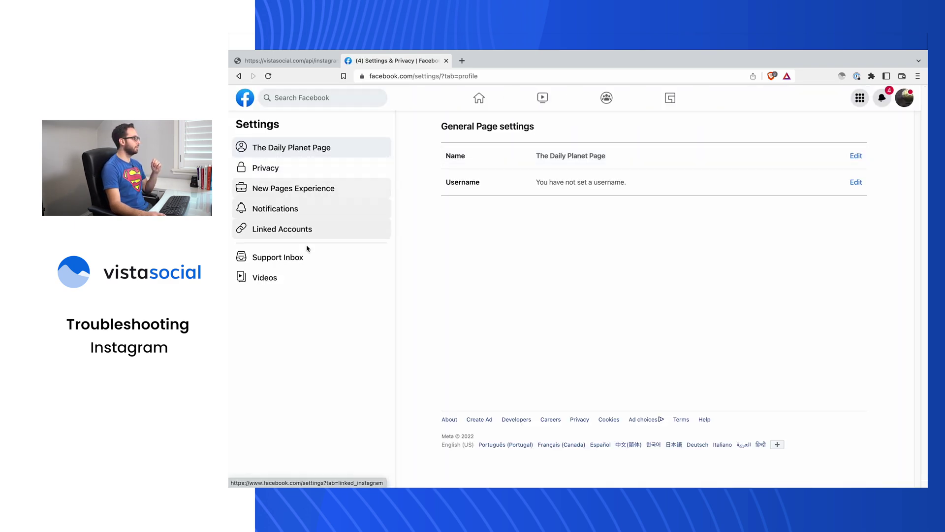
{"action": "left_click", "coordinate": [297, 230]}
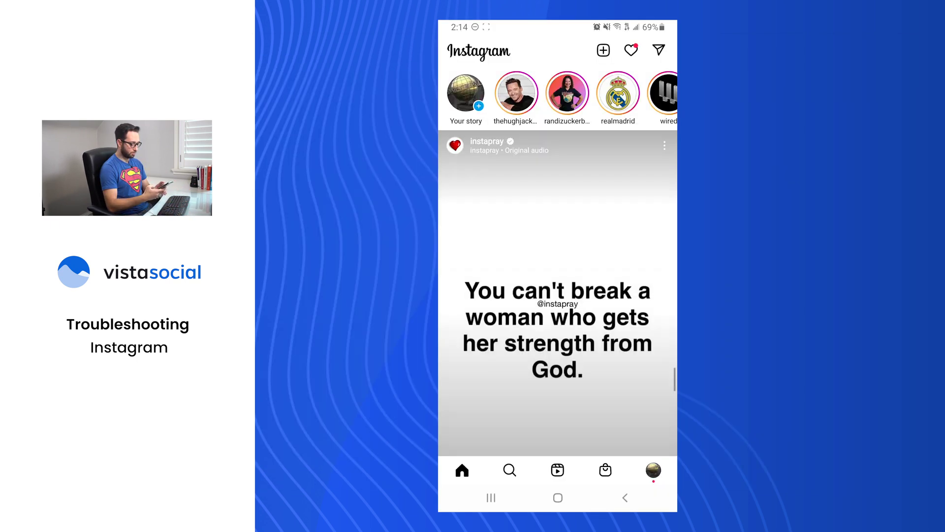
From the Instagram profile's account settings, start switching to a professional account.
{"action": "left_click", "coordinate": [653, 470]}
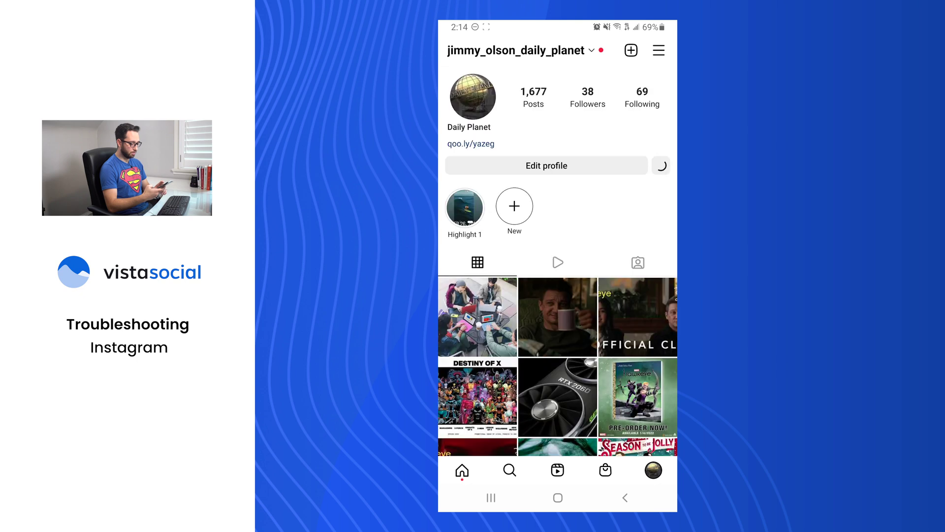
{"action": "left_click", "coordinate": [659, 51]}
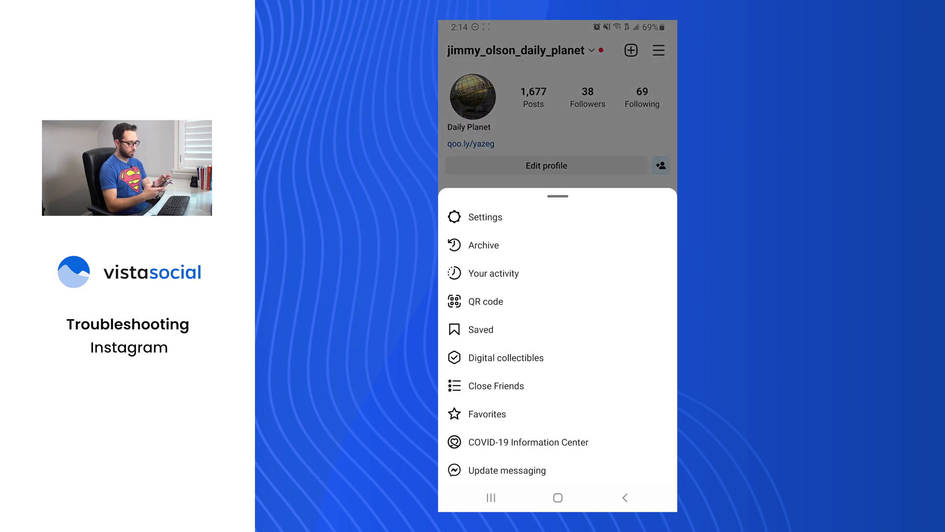
{"action": "left_click", "coordinate": [480, 225]}
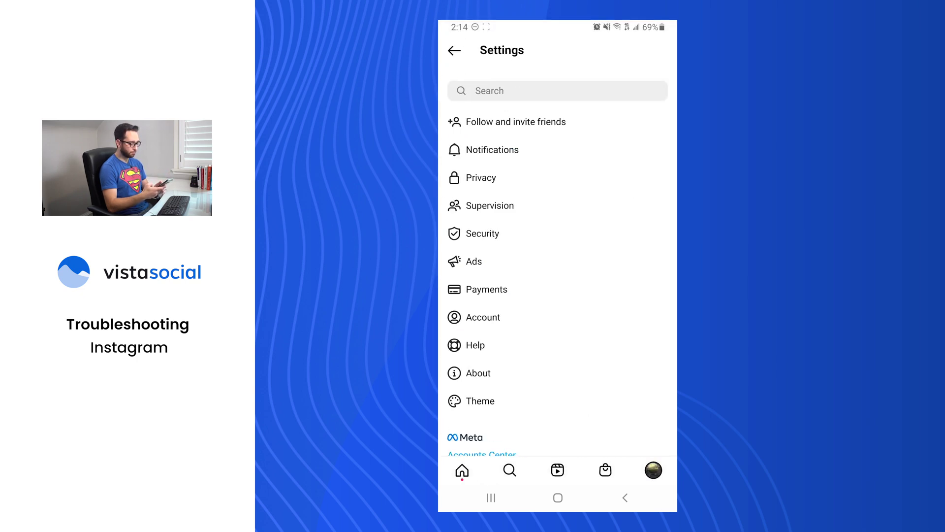
{"action": "left_click", "coordinate": [570, 319]}
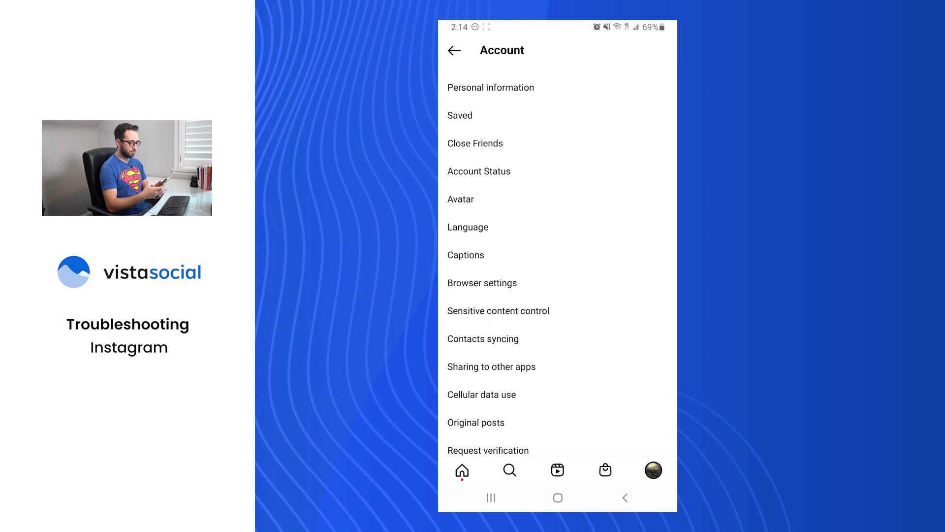
{"action": "scroll", "coordinate": [557, 261], "scroll_direction": "down", "scroll_amount": 3}
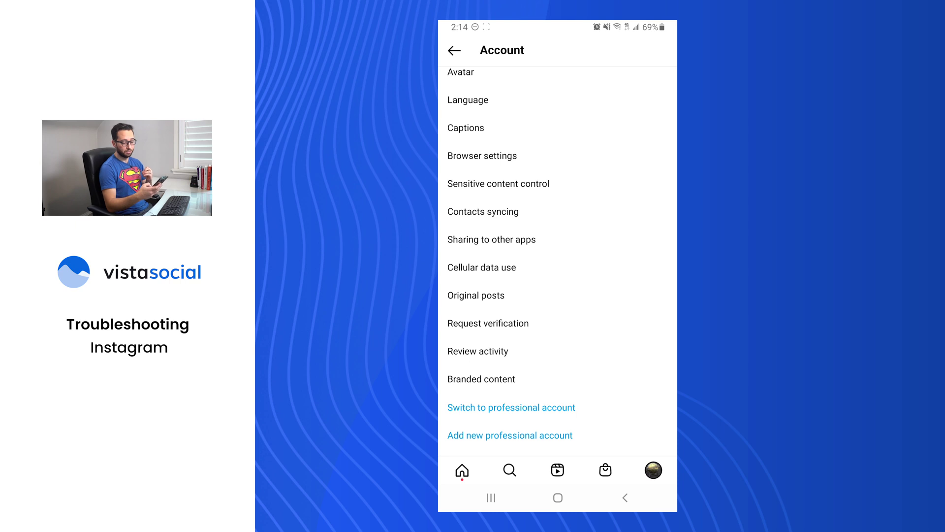
{"action": "left_click", "coordinate": [564, 411]}
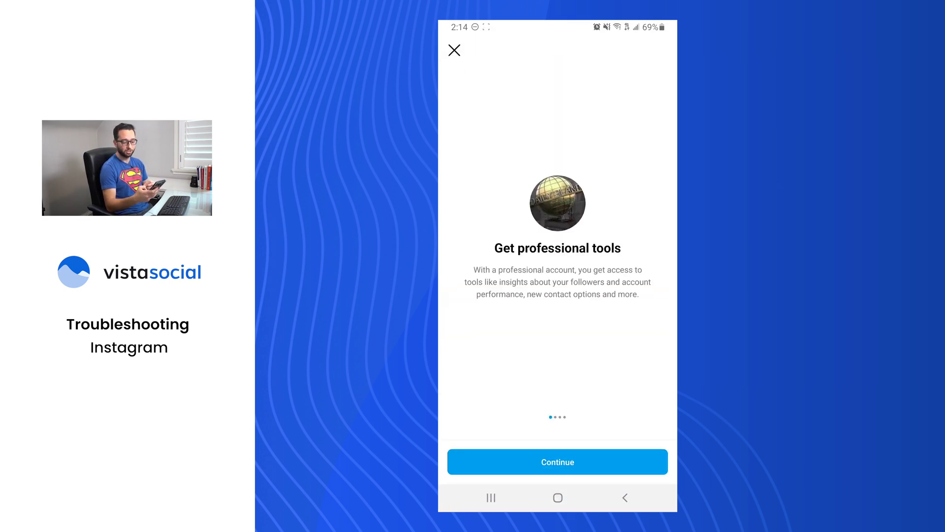
Pick the Blogger category and choose Business rather than Creator as the account type.
{"action": "left_click", "coordinate": [623, 465]}
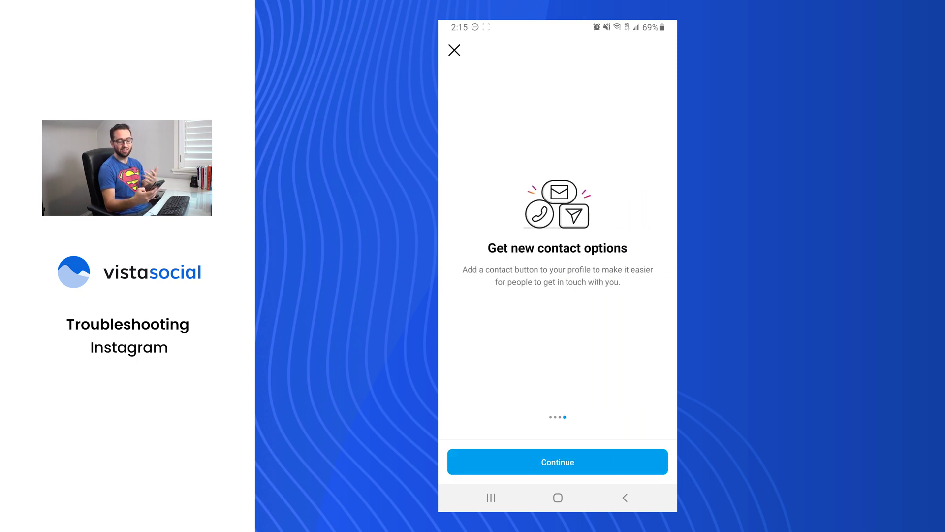
{"action": "left_click", "coordinate": [558, 462]}
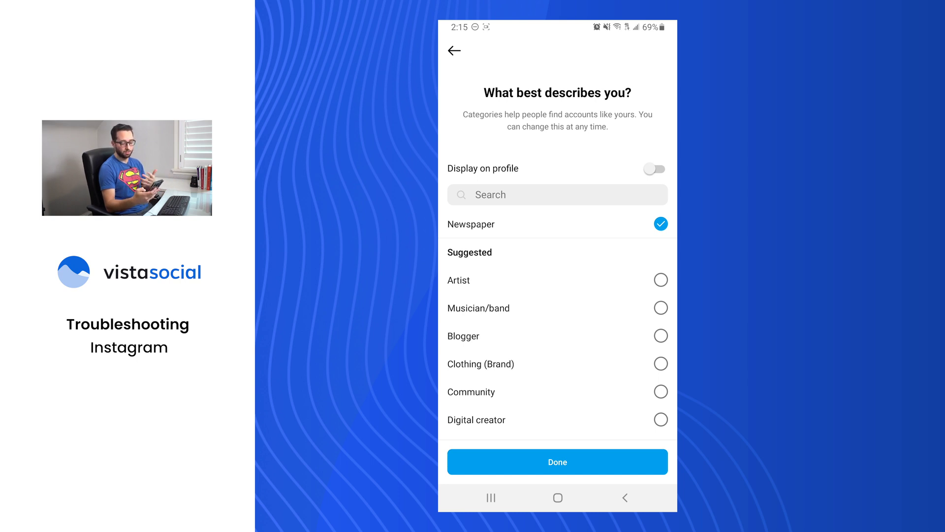
{"action": "left_click_drag", "start_coordinate": [627, 392], "coordinate": [626, 290]}
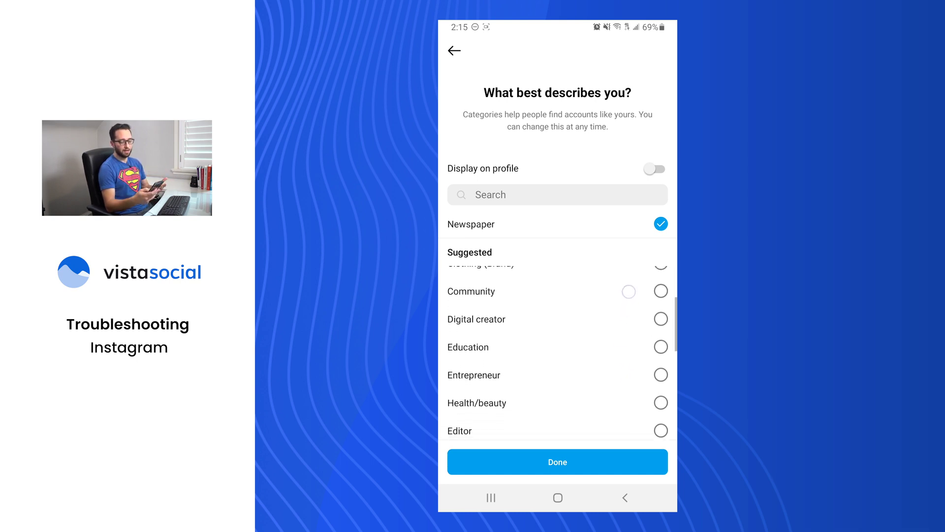
{"action": "scroll", "coordinate": [558, 344], "scroll_direction": "up", "scroll_amount": 5}
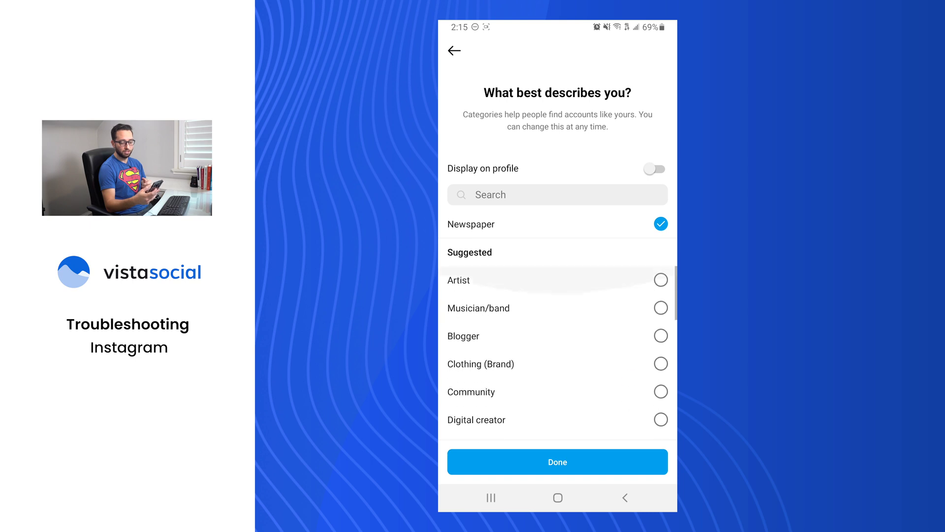
{"action": "left_click", "coordinate": [661, 335]}
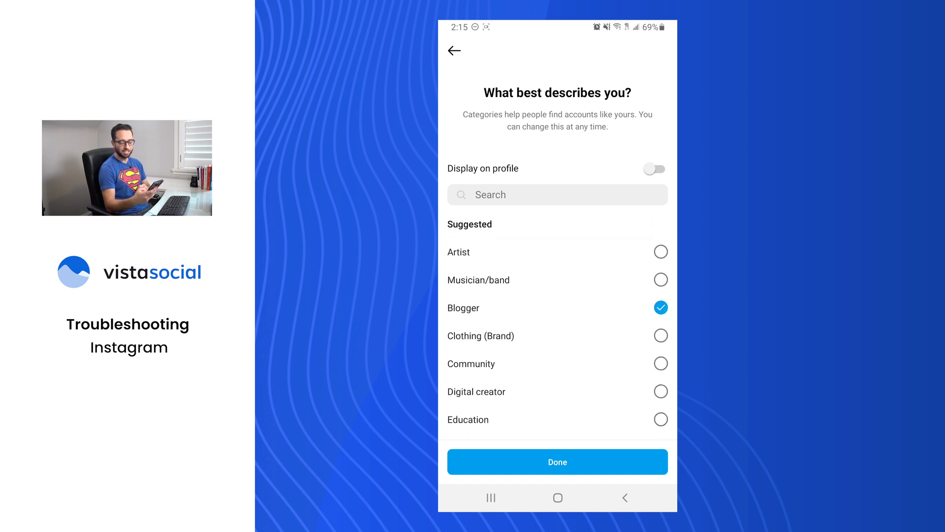
{"action": "left_click", "coordinate": [558, 462]}
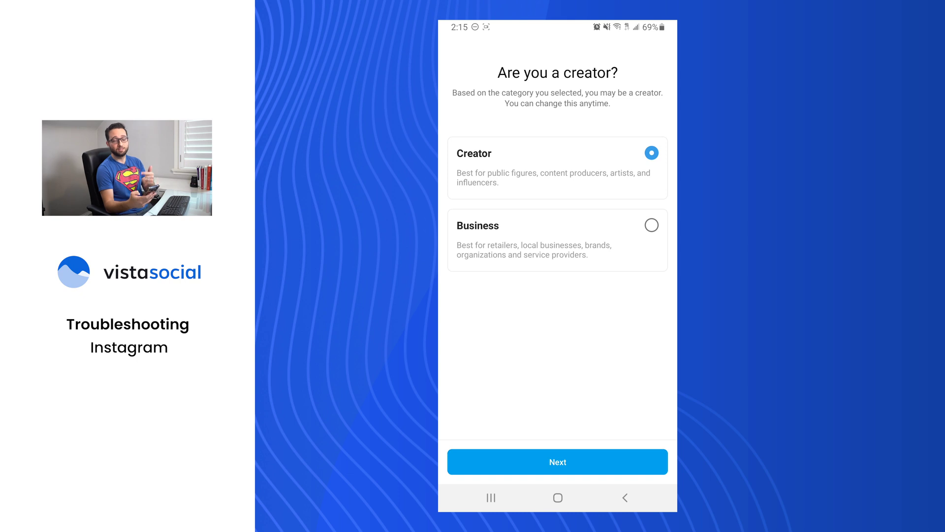
{"action": "left_click", "coordinate": [651, 225]}
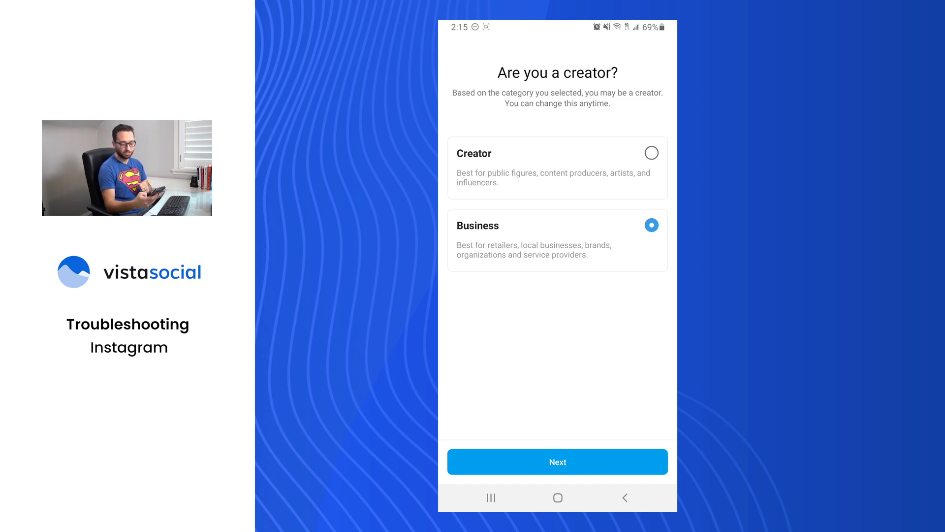
{"action": "left_click", "coordinate": [558, 462]}
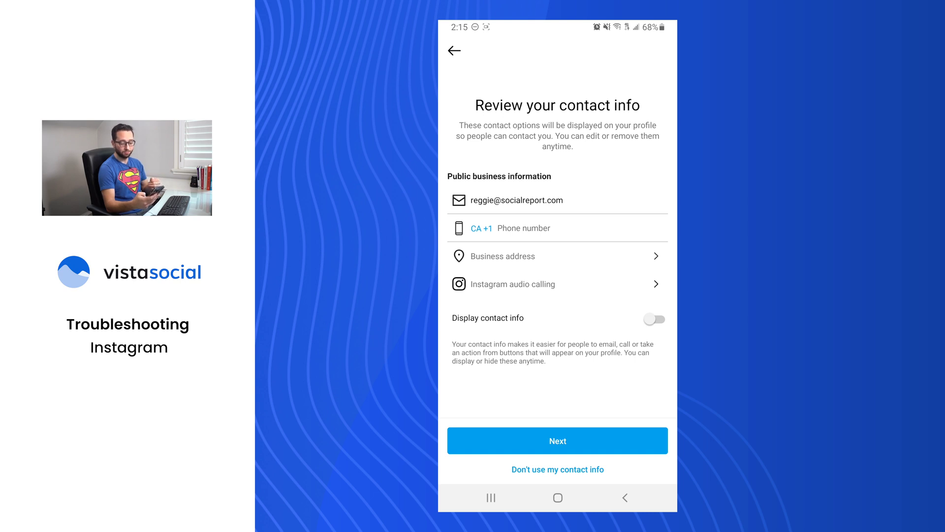
Accept the contact info, sign in to Facebook, and link The Daily Planet Page.
{"action": "left_click", "coordinate": [558, 441]}
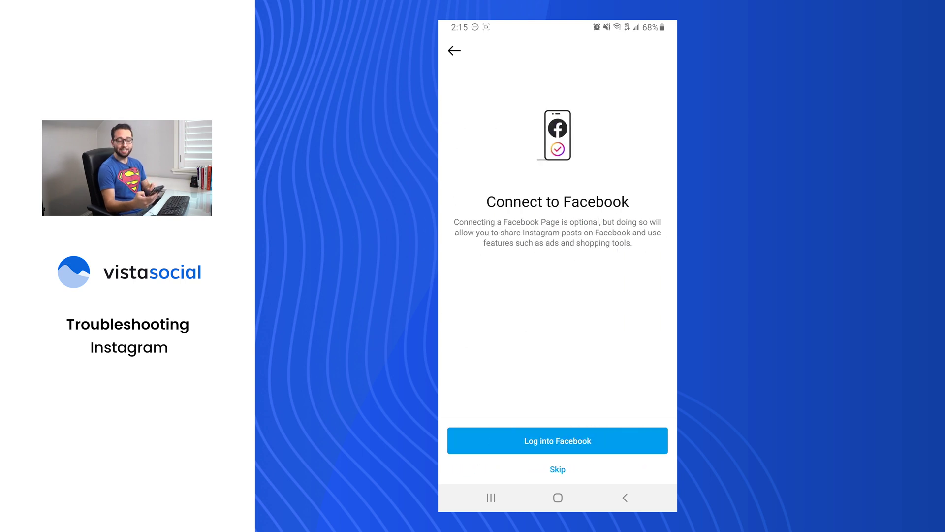
{"action": "left_click", "coordinate": [628, 439]}
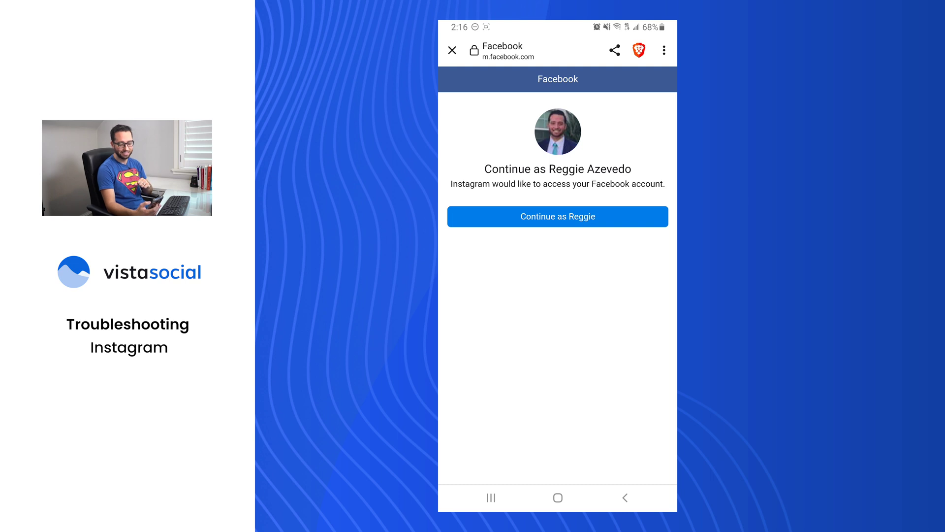
{"action": "left_click", "coordinate": [558, 216]}
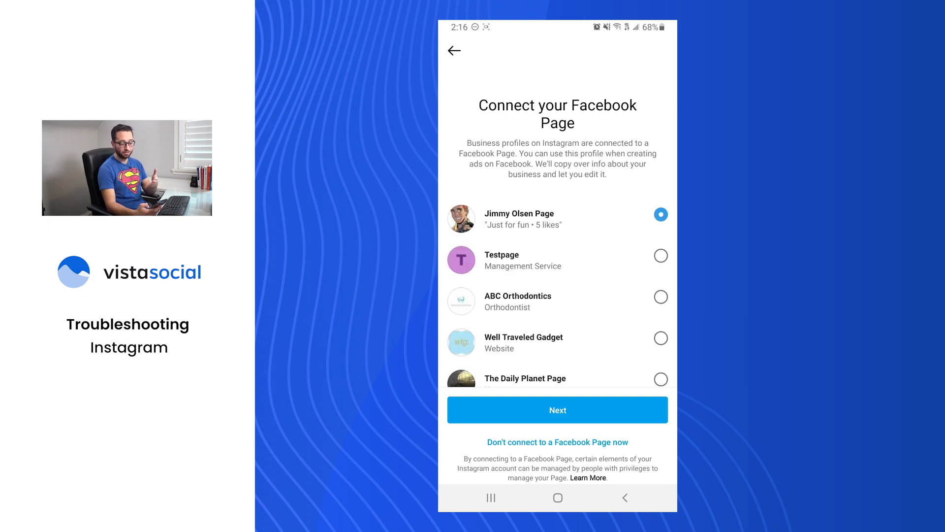
{"action": "left_click_drag", "start_coordinate": [628, 346], "coordinate": [637, 252]}
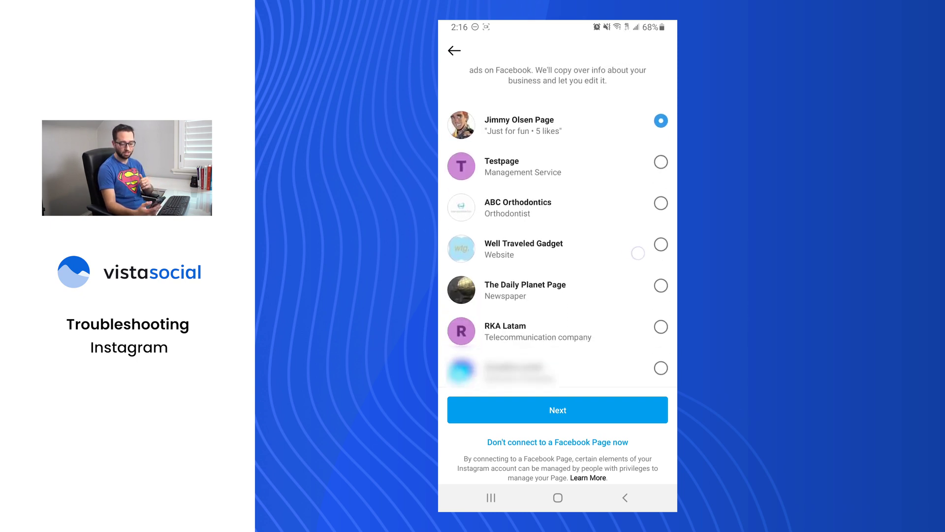
{"action": "left_click", "coordinate": [660, 285]}
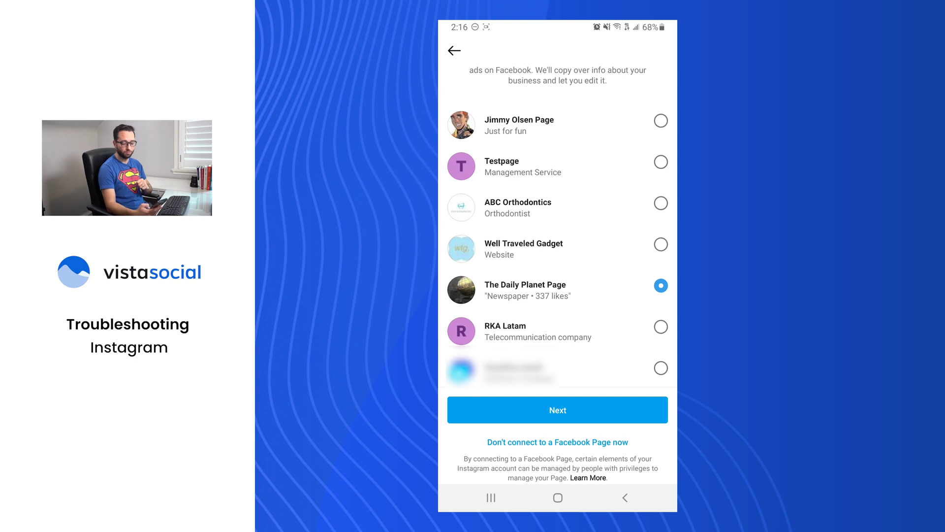
{"action": "left_click", "coordinate": [557, 409]}
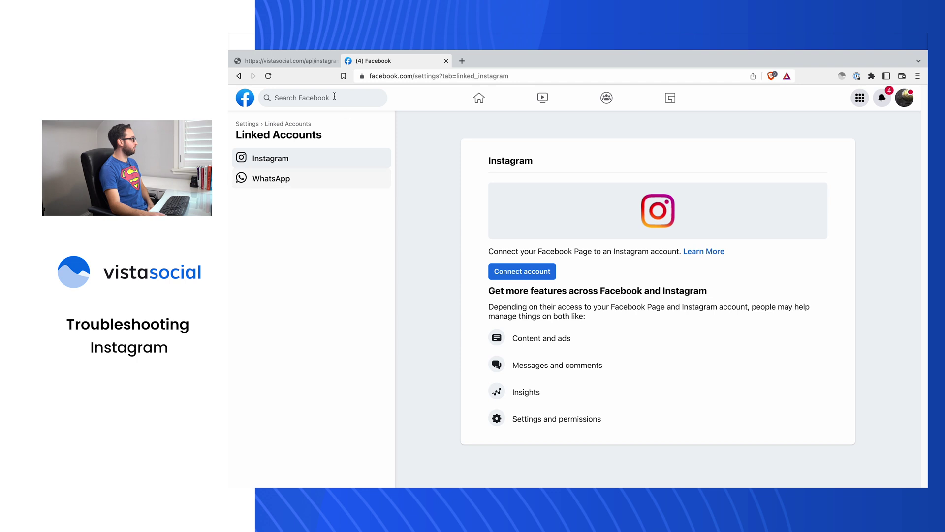
Confirm the Daily Planet Instagram account in Linked Accounts, review Page access, then return to Settings.
{"action": "left_click", "coordinate": [294, 126]}
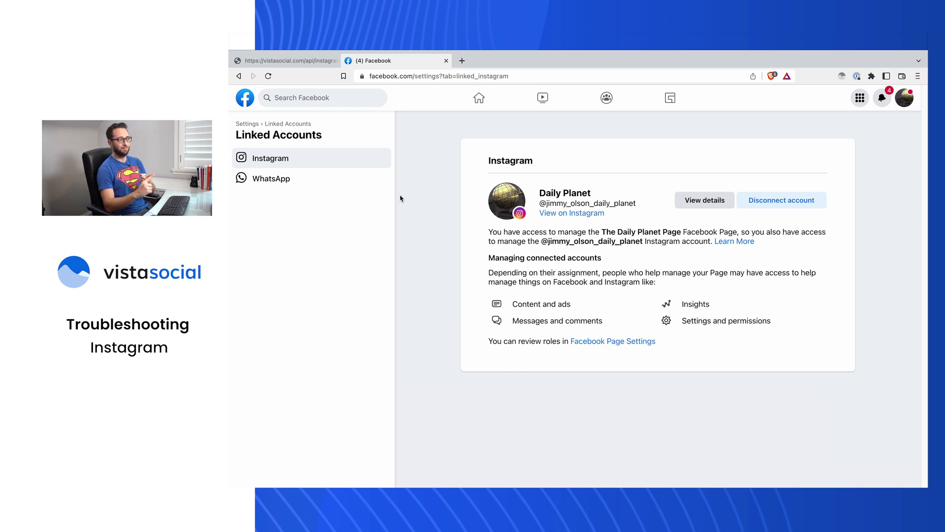
{"action": "left_click", "coordinate": [244, 124]}
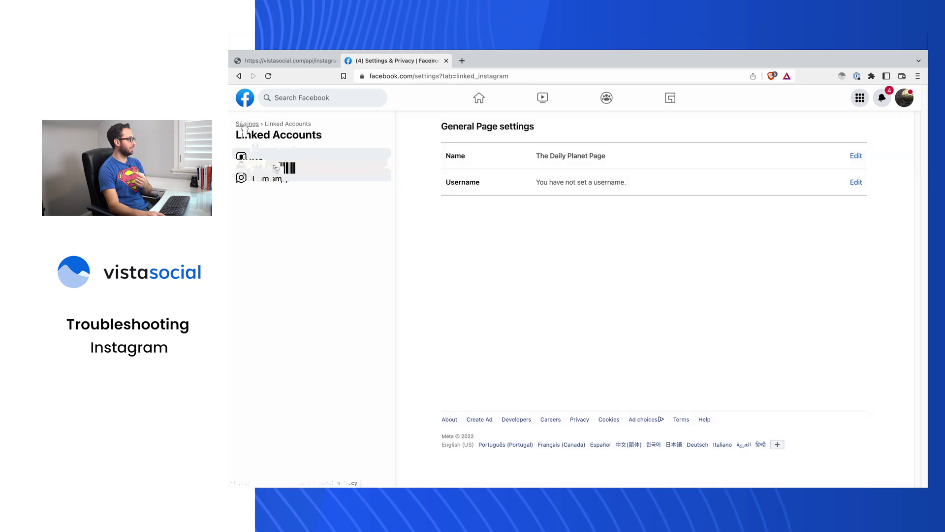
{"action": "left_click", "coordinate": [294, 186]}
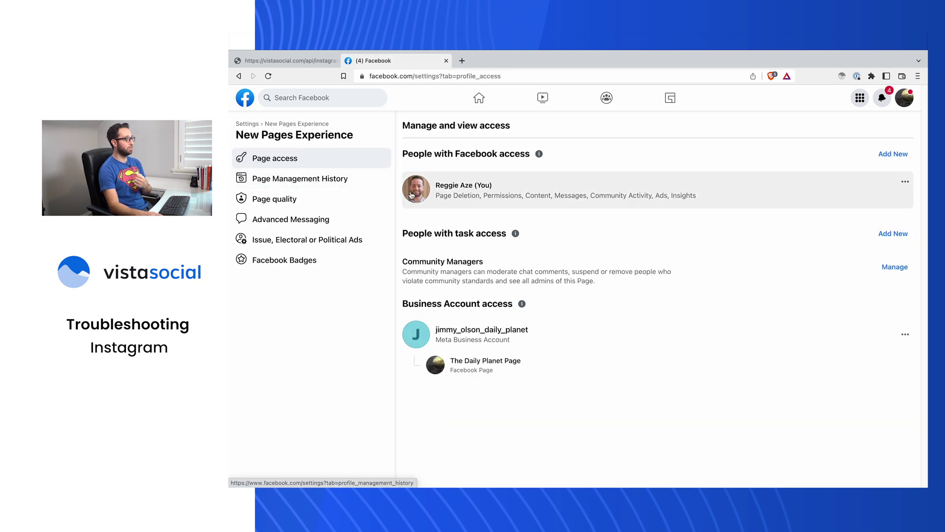
{"action": "left_click", "coordinate": [251, 125]}
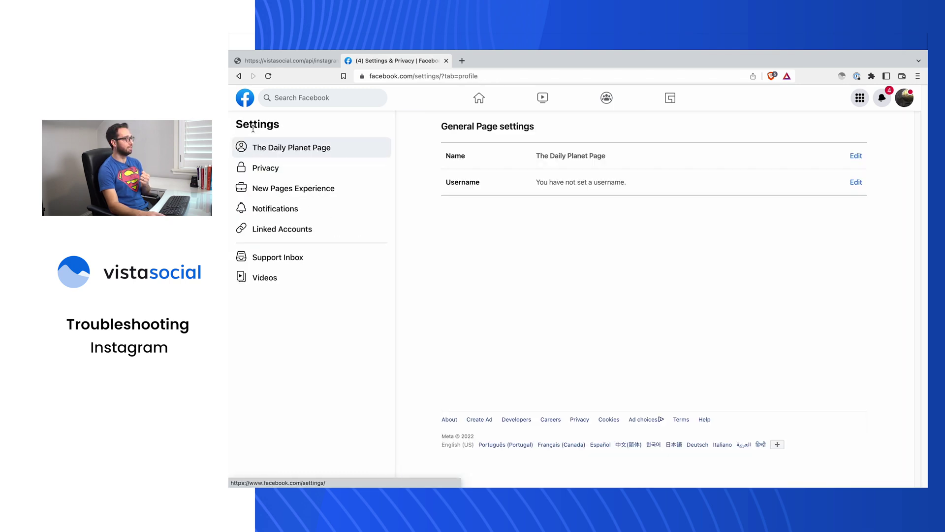
In Vista Social, start adding a social profile to the Daily Planet group.
{"action": "left_click", "coordinate": [305, 61]}
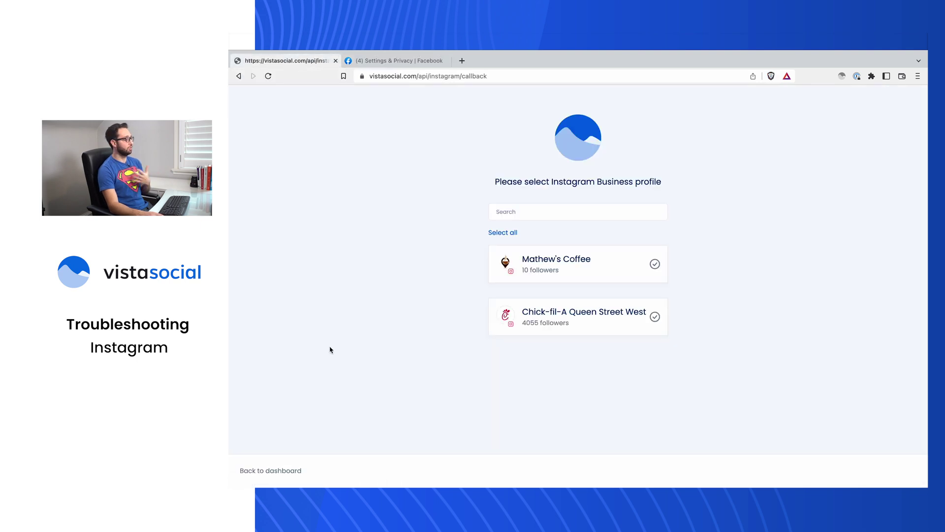
{"action": "left_click", "coordinate": [295, 476]}
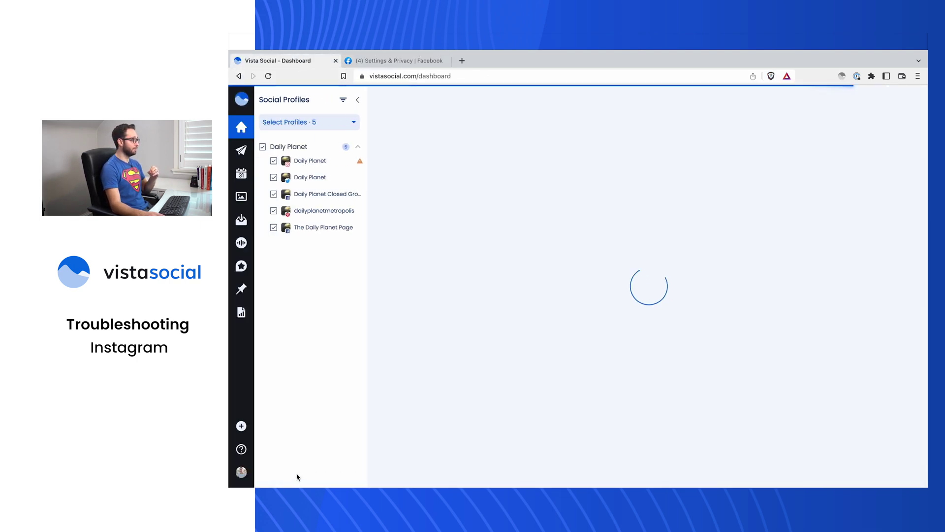
{"action": "mouse_move", "coordinate": [256, 425]}
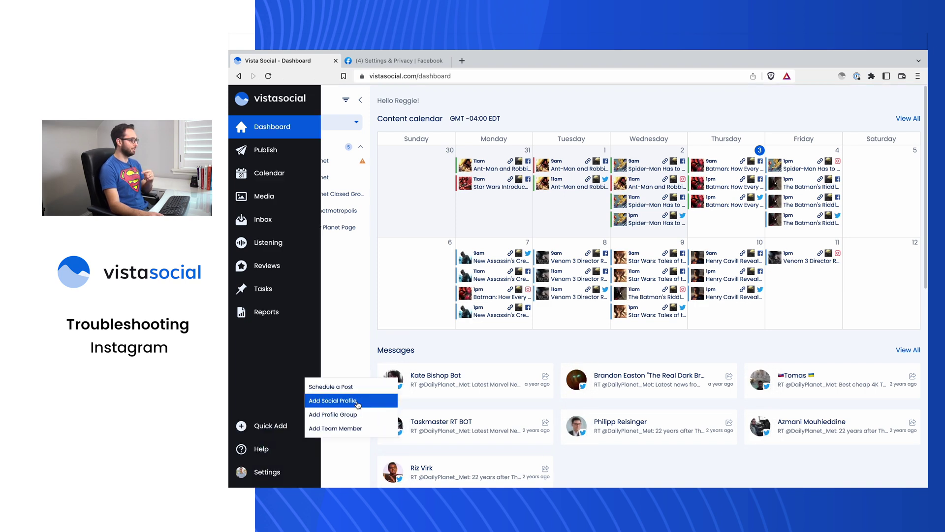
{"action": "left_click", "coordinate": [344, 401]}
{"action": "left_click", "coordinate": [544, 200]}
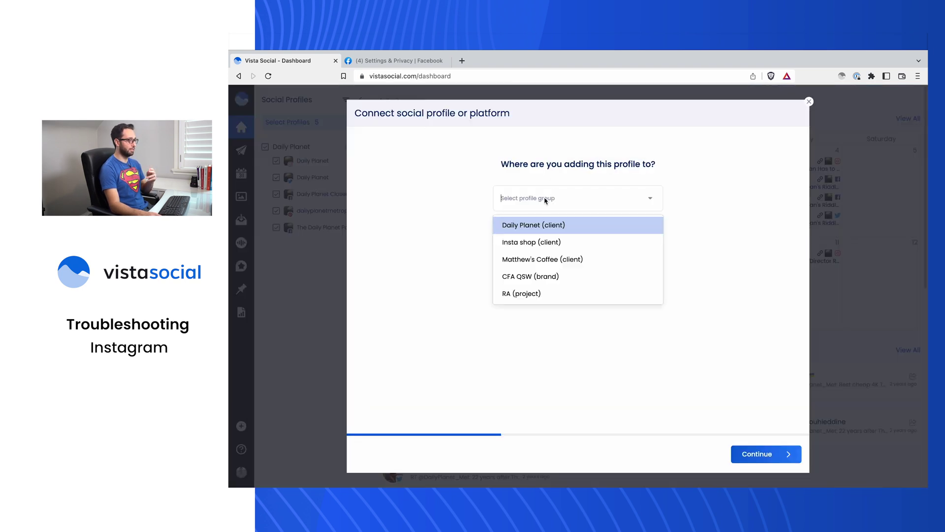
{"action": "left_click", "coordinate": [541, 230]}
Connect the Daily Planet Instagram profile through the existing Facebook authorization.
{"action": "left_click", "coordinate": [614, 206]}
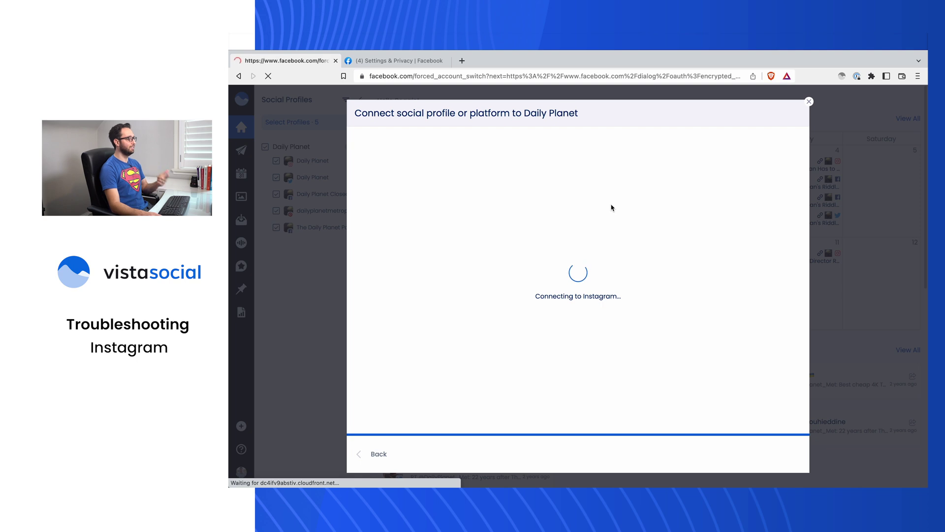
{"action": "left_click", "coordinate": [682, 224]}
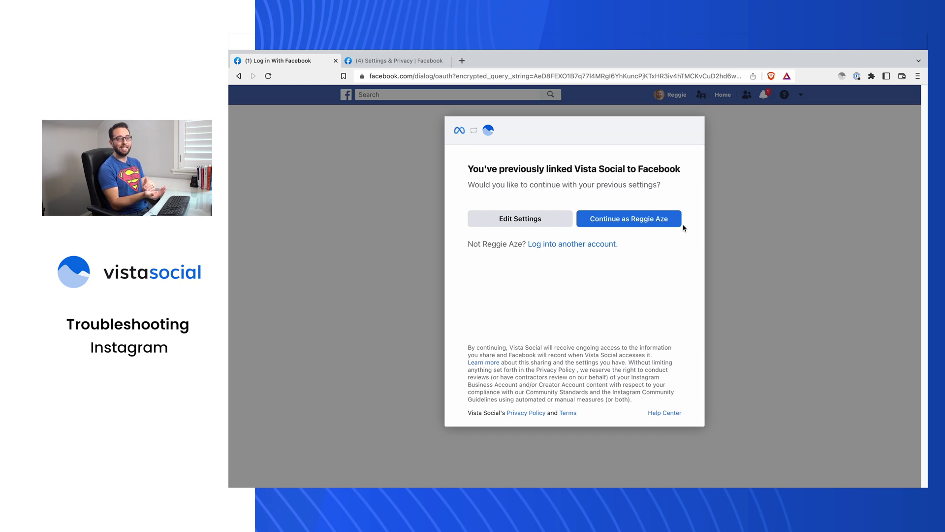
{"action": "left_click", "coordinate": [665, 218]}
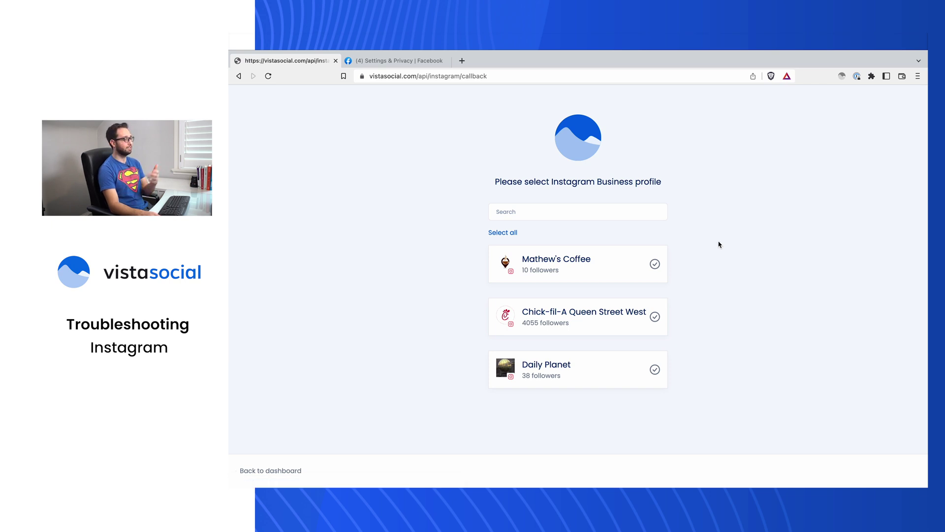
{"action": "left_click", "coordinate": [656, 373]}
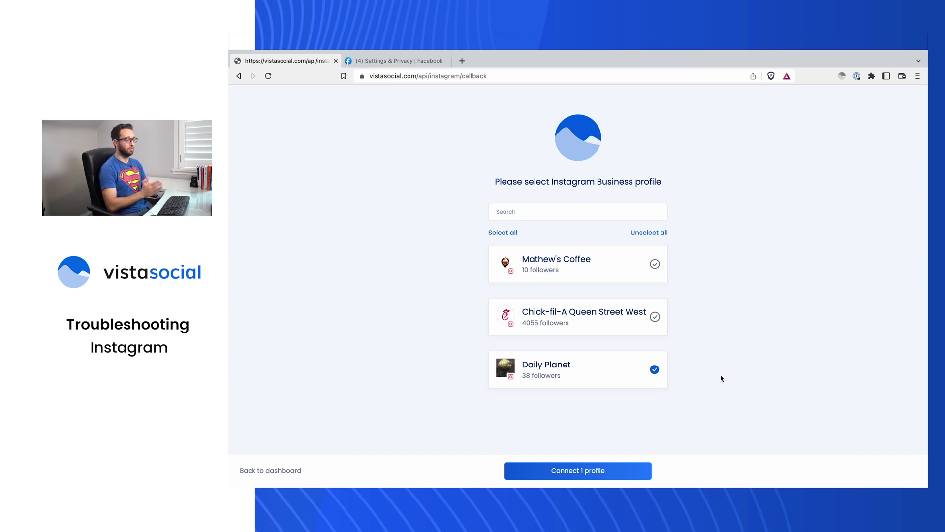
{"action": "left_click", "coordinate": [553, 470]}
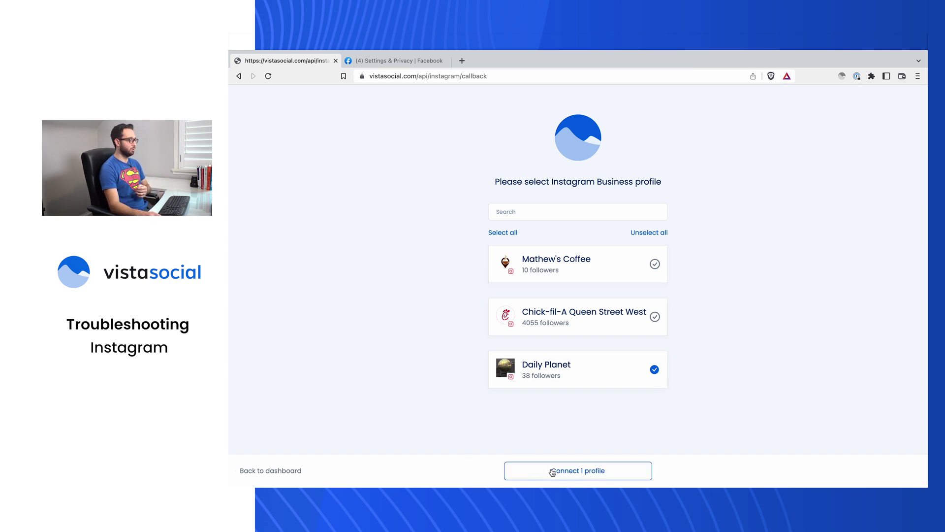